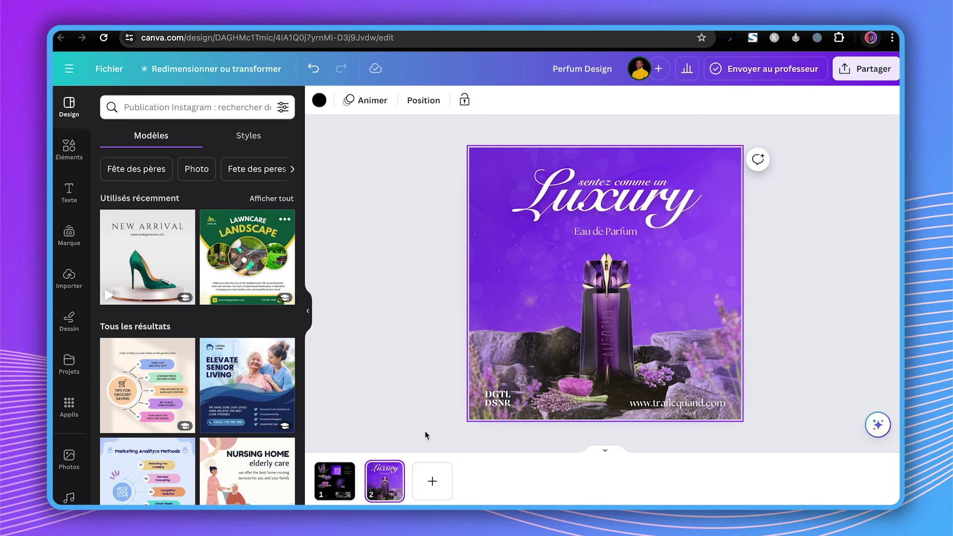
On page 1, select each asset in turn: lavender images, gold sparkle, rocks and logo text
{"action": "left_click", "coordinate": [336, 485]}
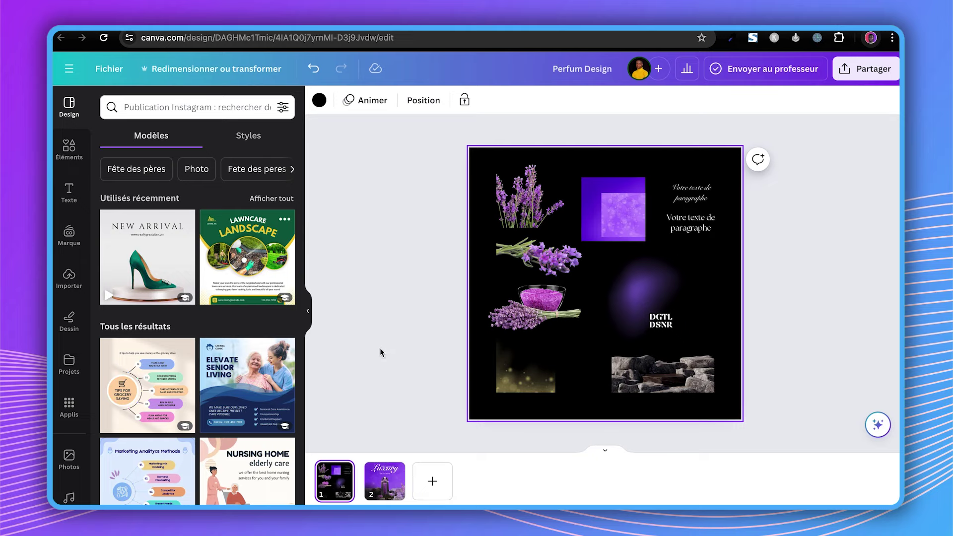
{"action": "left_click", "coordinate": [400, 339]}
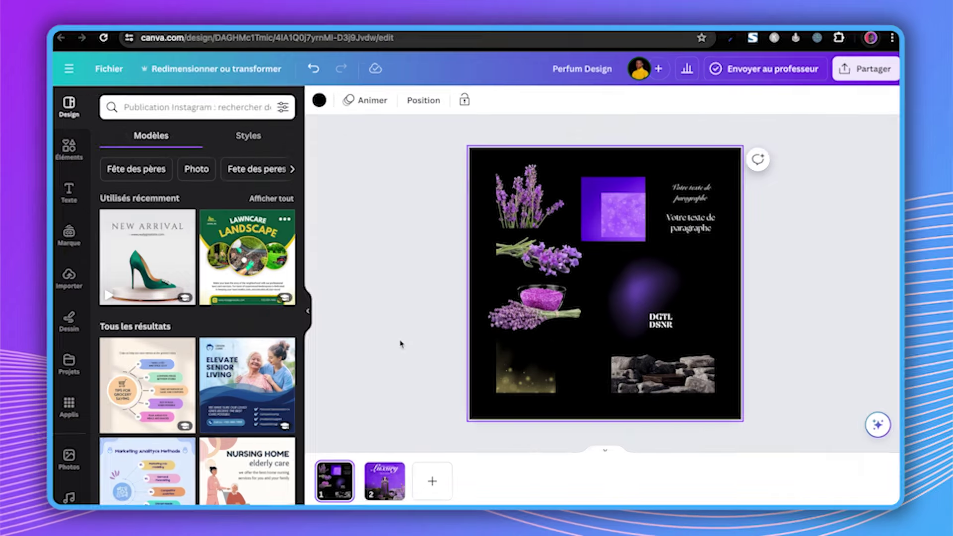
{"action": "left_click", "coordinate": [515, 198]}
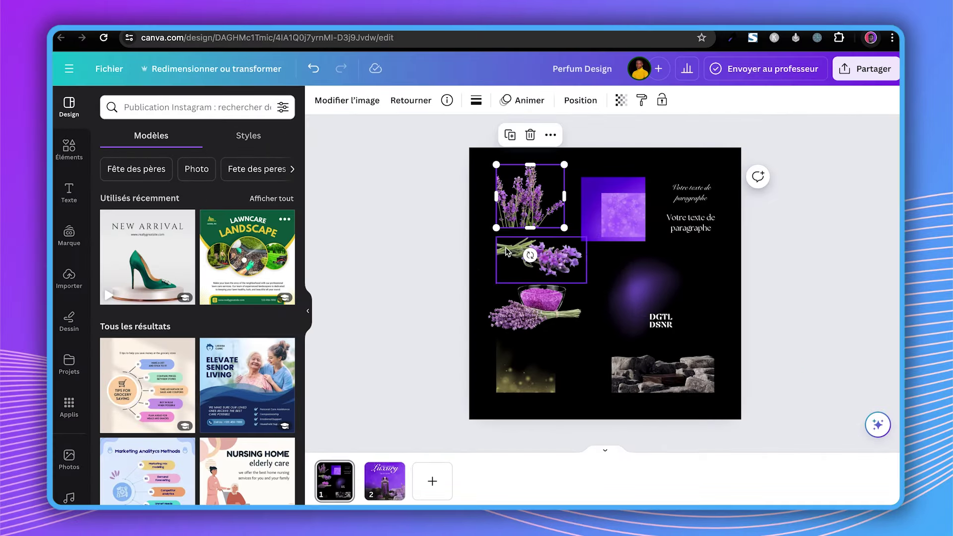
{"action": "left_click", "coordinate": [531, 259]}
{"action": "left_click", "coordinate": [512, 304]}
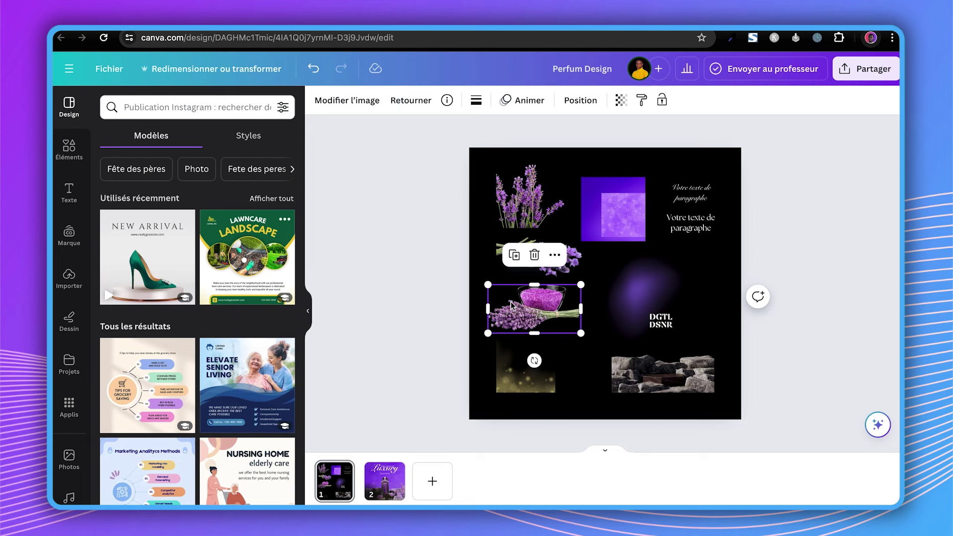
{"action": "left_click", "coordinate": [527, 376]}
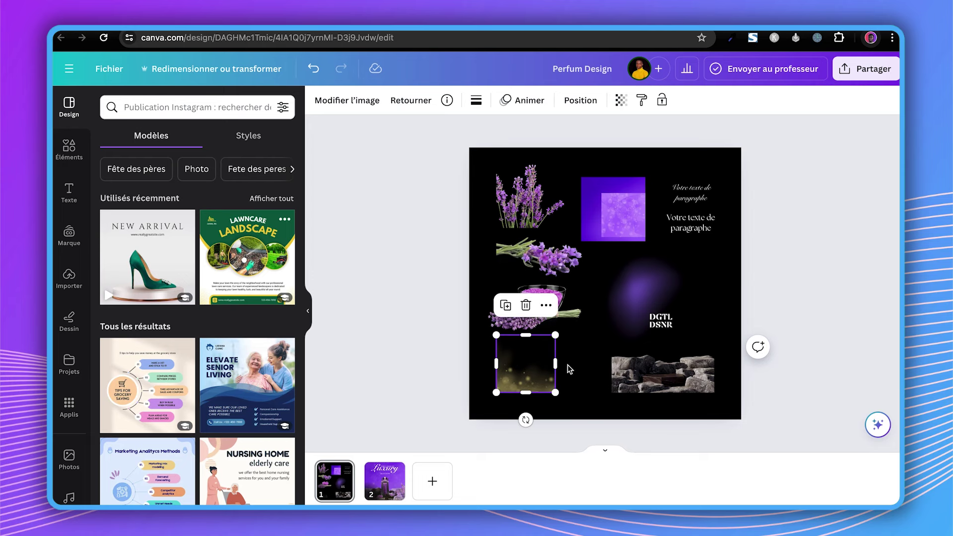
{"action": "left_click", "coordinate": [668, 362]}
{"action": "left_click", "coordinate": [671, 320]}
{"action": "key", "text": "Tab"}
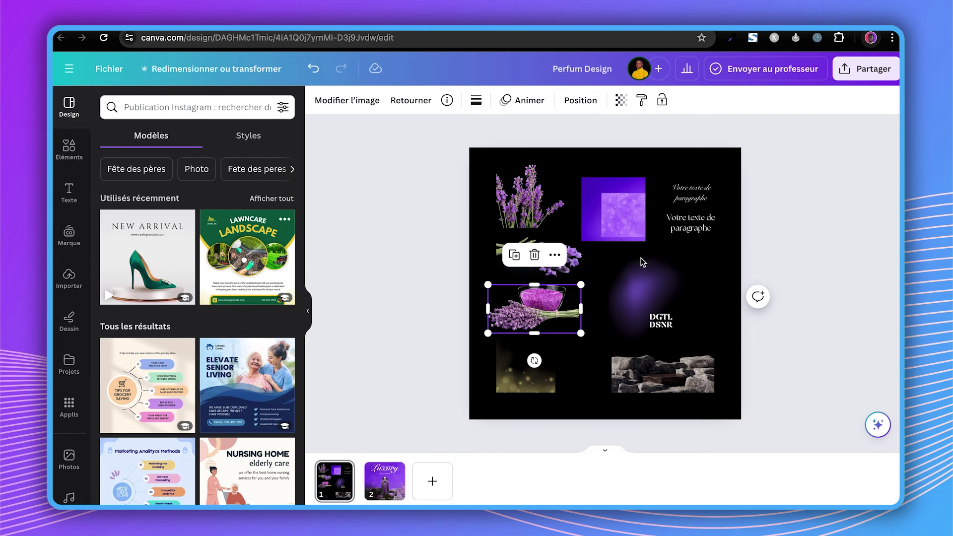
Check the purple glow element's details, then add a blank third page
{"action": "left_click", "coordinate": [645, 290]}
{"action": "left_click", "coordinate": [447, 100]}
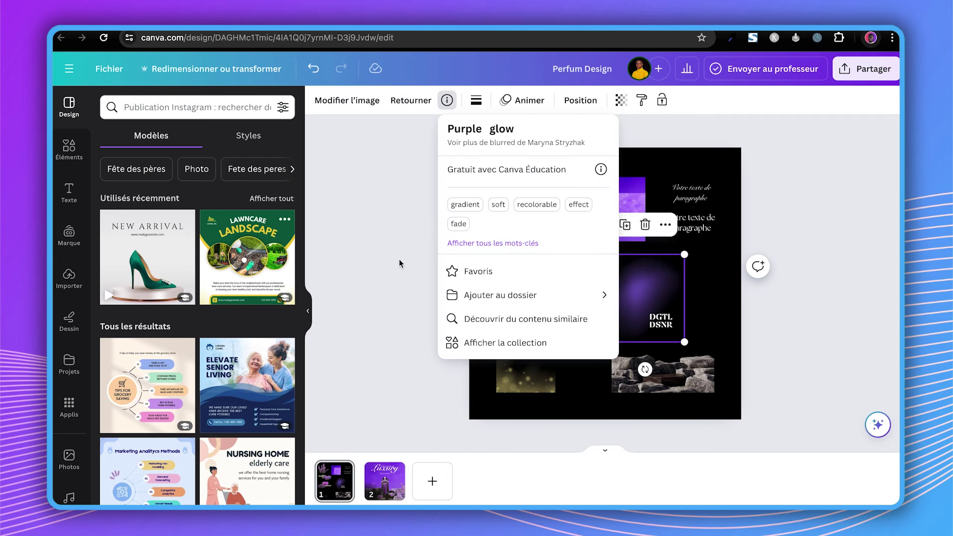
{"action": "left_click", "coordinate": [73, 158]}
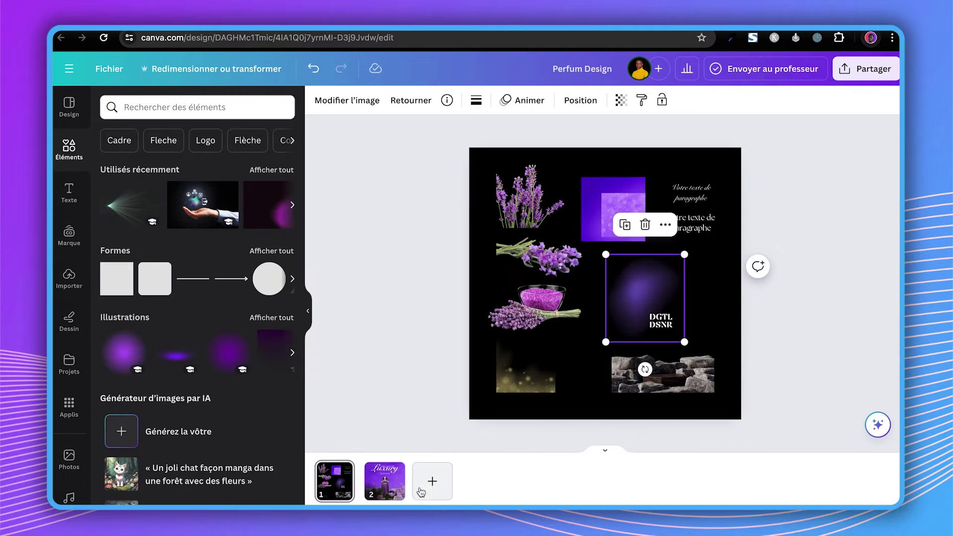
{"action": "left_click", "coordinate": [430, 486]}
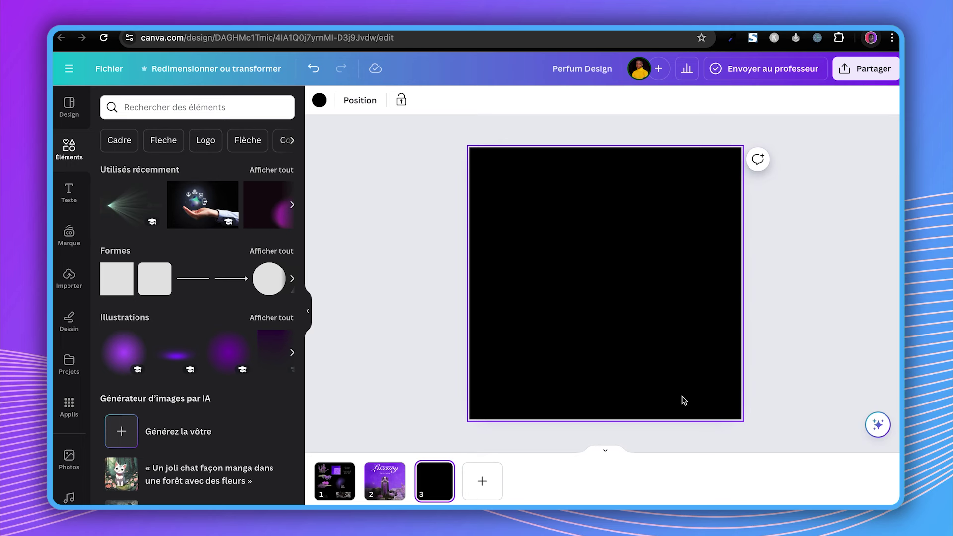
Change page 3's background from black to white, then return to page 1's lavender collage
{"action": "left_click", "coordinate": [112, 71]}
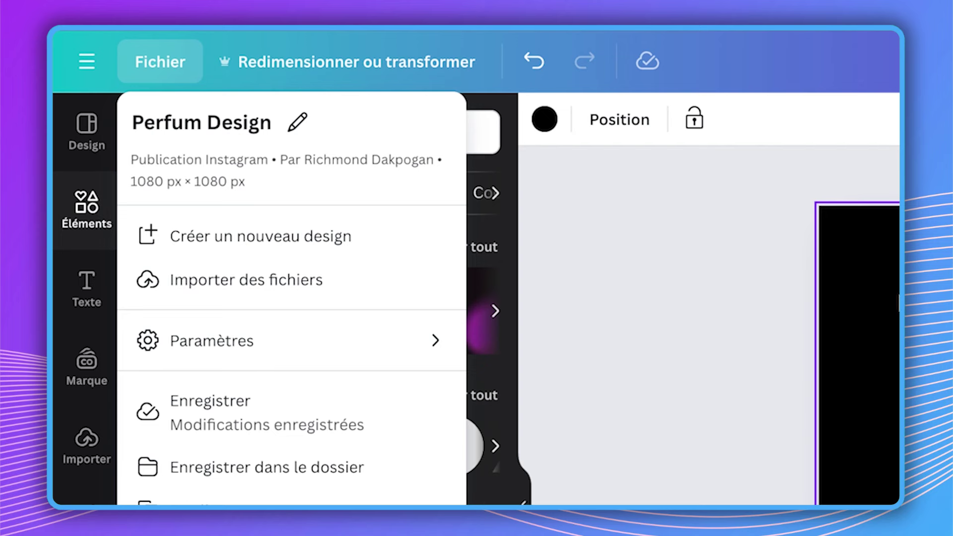
{"action": "left_click", "coordinate": [694, 307]}
{"action": "left_click", "coordinate": [320, 100]}
{"action": "left_click", "coordinate": [180, 174]}
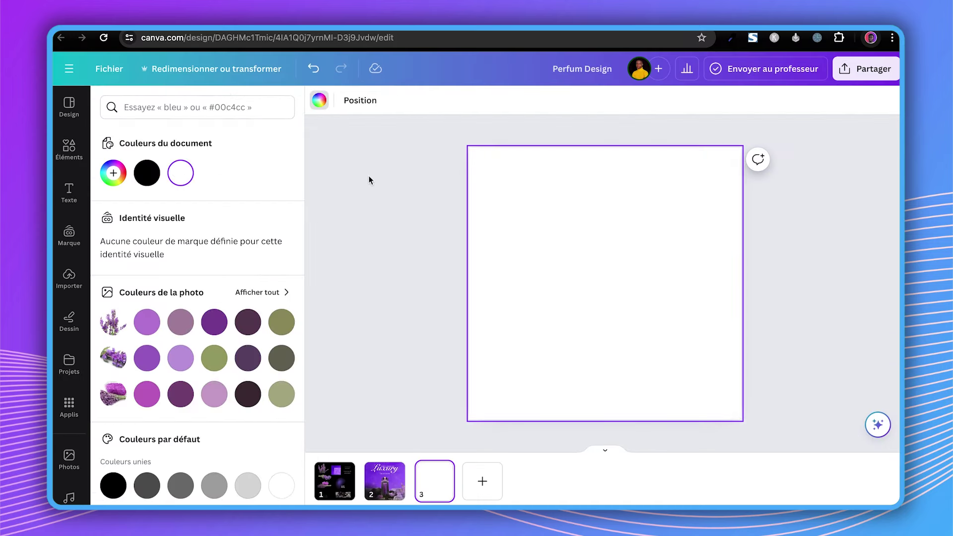
{"action": "left_click", "coordinate": [370, 177]}
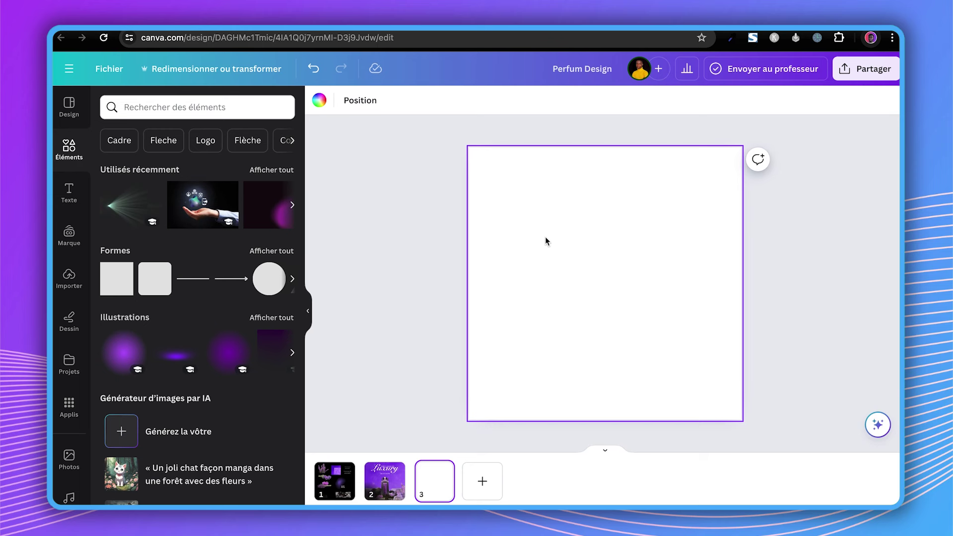
{"action": "left_click", "coordinate": [320, 496]}
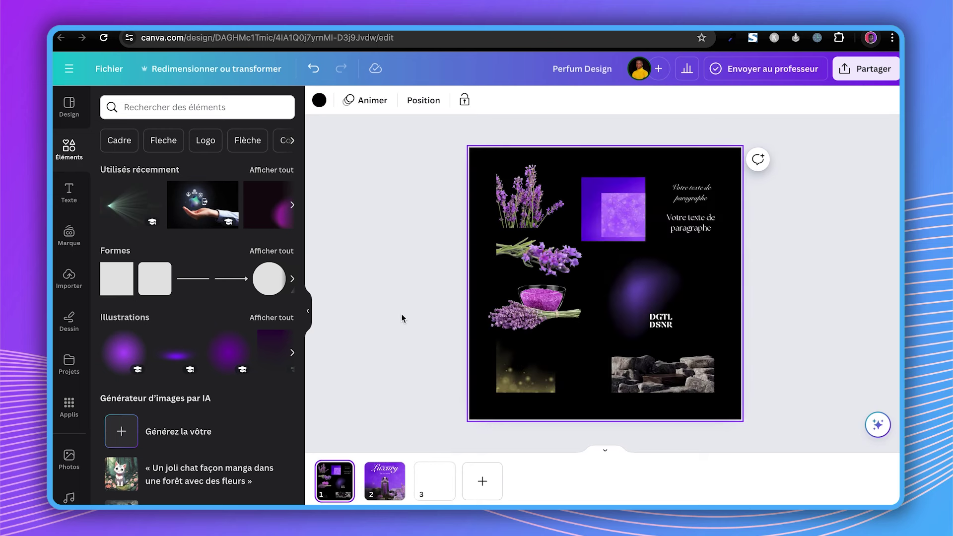
Select the purple gradient square on page 1, nudge it and view its details
{"action": "left_click", "coordinate": [593, 184]}
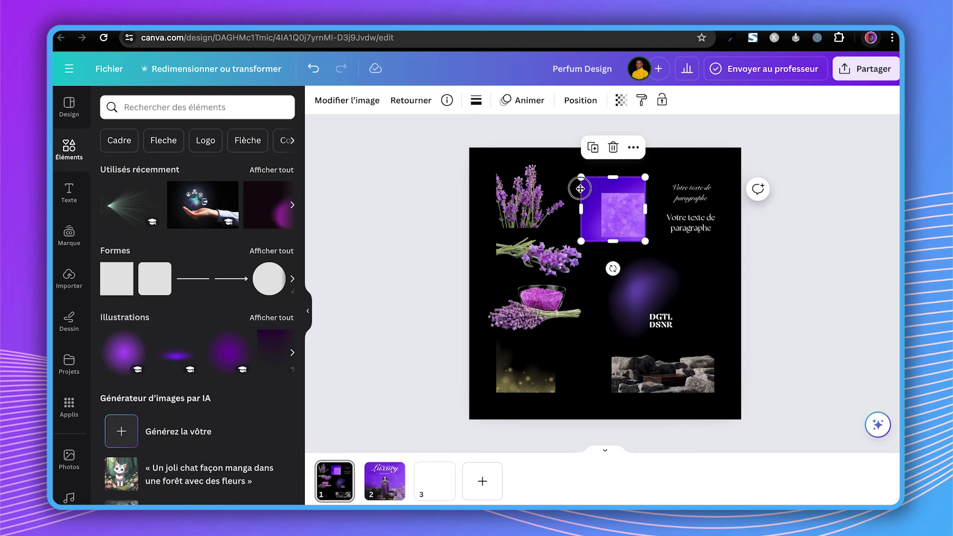
{"action": "left_click_drag", "start_coordinate": [581, 185], "coordinate": [586, 228]}
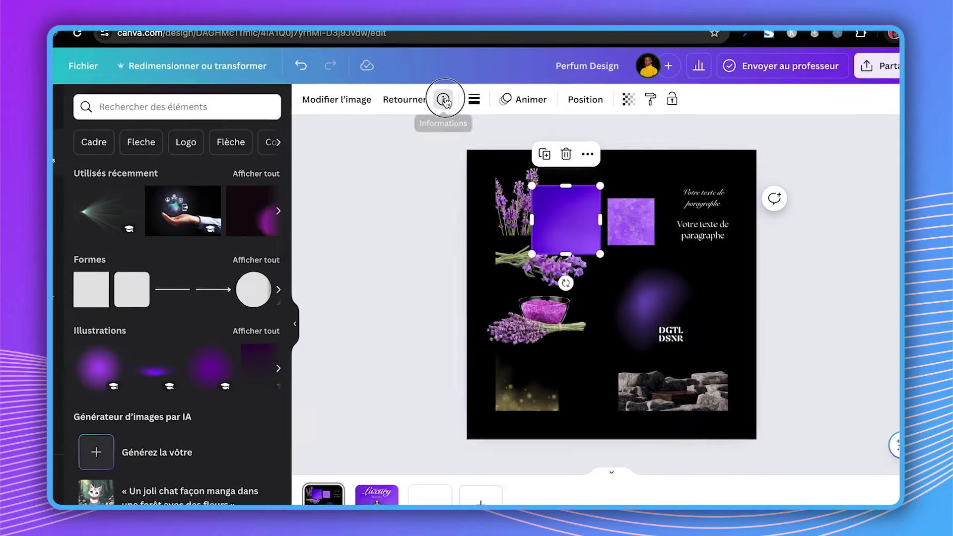
{"action": "left_click", "coordinate": [443, 99]}
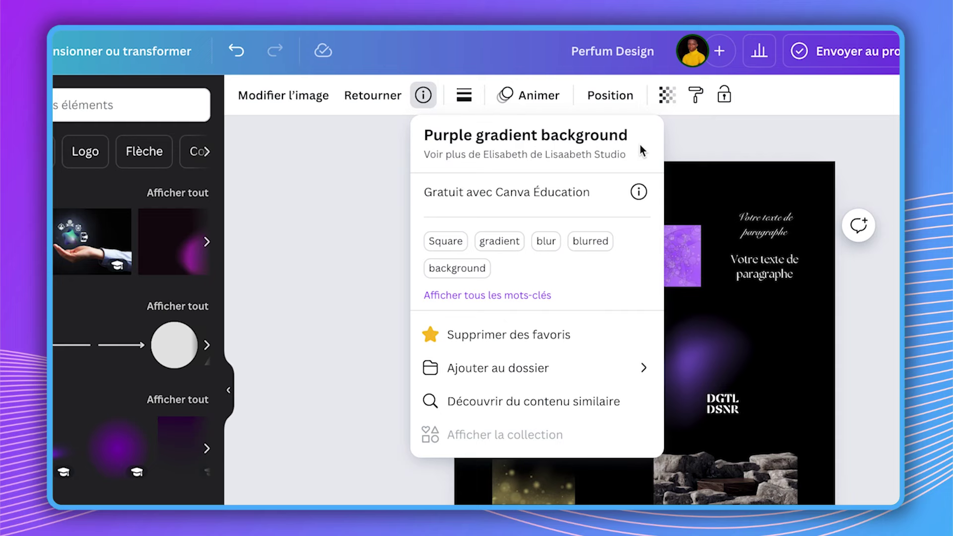
{"action": "left_click", "coordinate": [710, 171]}
Copy the purple gradient square onto page 3 and stretch it to fill the page
{"action": "left_click", "coordinate": [566, 214]}
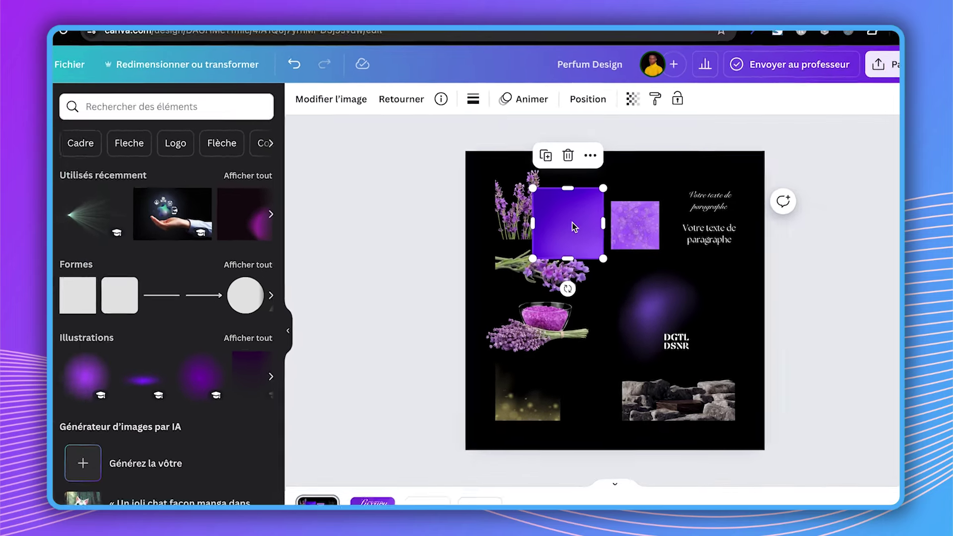
{"action": "key", "text": "ctrl+c"}
{"action": "left_click", "coordinate": [436, 482]}
{"action": "key", "text": "ctrl+v"}
{"action": "left_click_drag", "start_coordinate": [578, 223], "coordinate": [517, 187]}
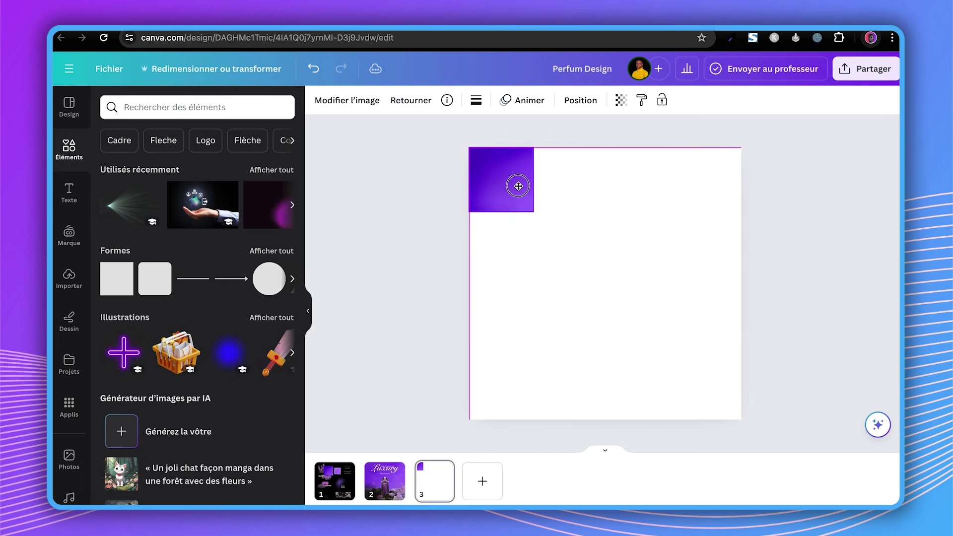
{"action": "left_click_drag", "start_coordinate": [533, 210], "coordinate": [819, 269]}
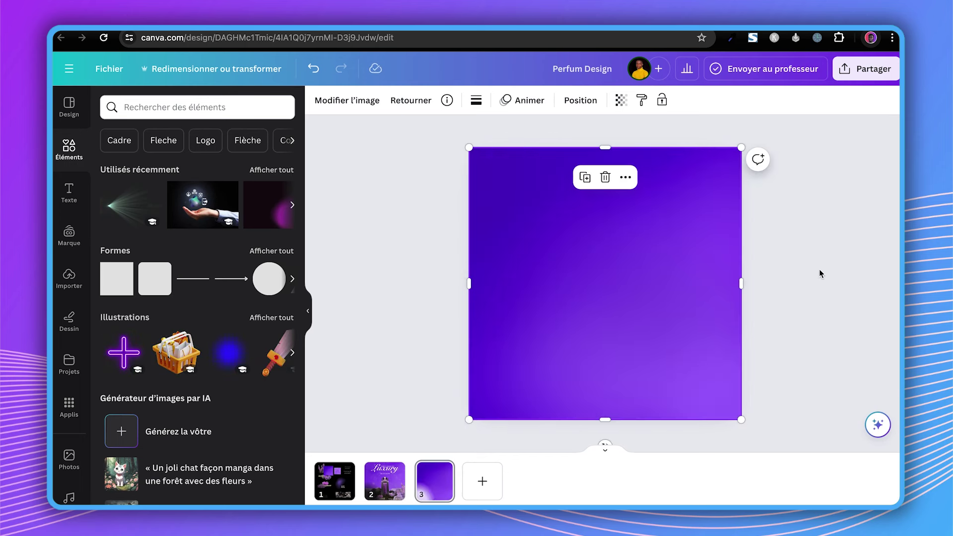
{"action": "left_click", "coordinate": [819, 269]}
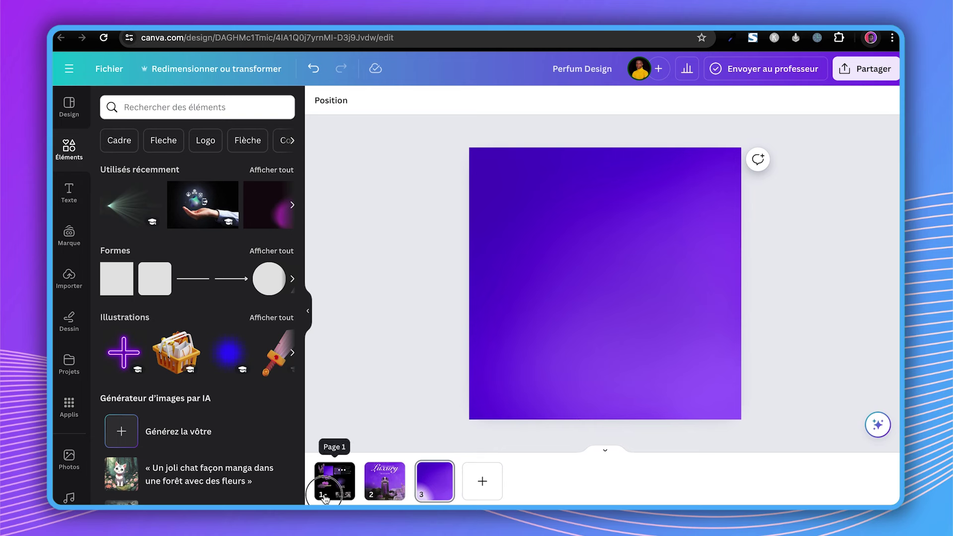
Pick the small textured purple square on page 1 and undo a stray change
{"action": "left_click", "coordinate": [334, 480]}
{"action": "left_click", "coordinate": [618, 211]}
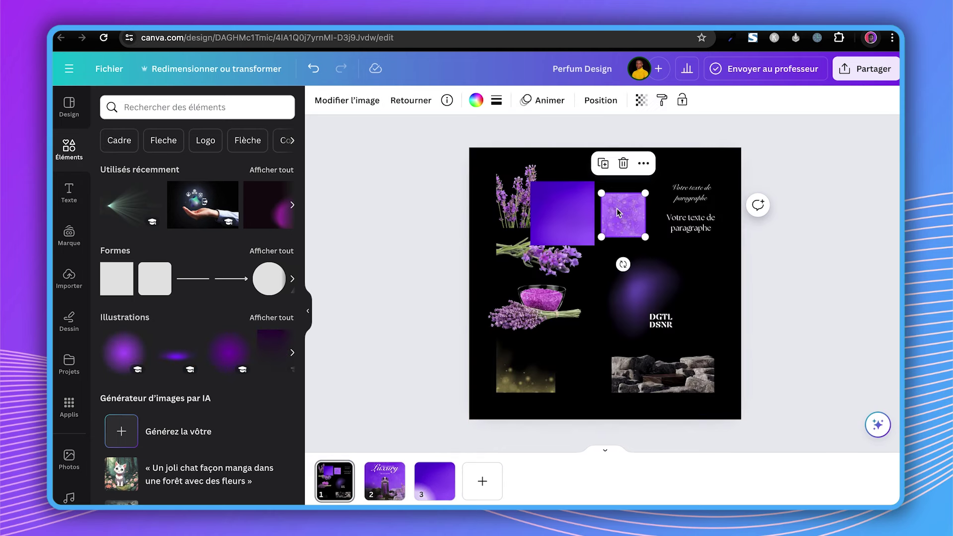
{"action": "left_click", "coordinate": [371, 489]}
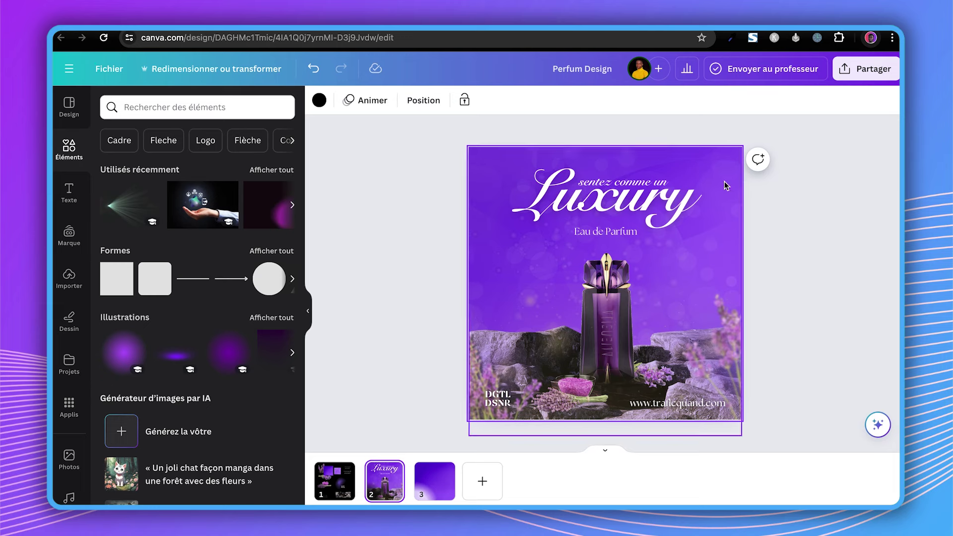
{"action": "key", "text": "ctrl+z"}
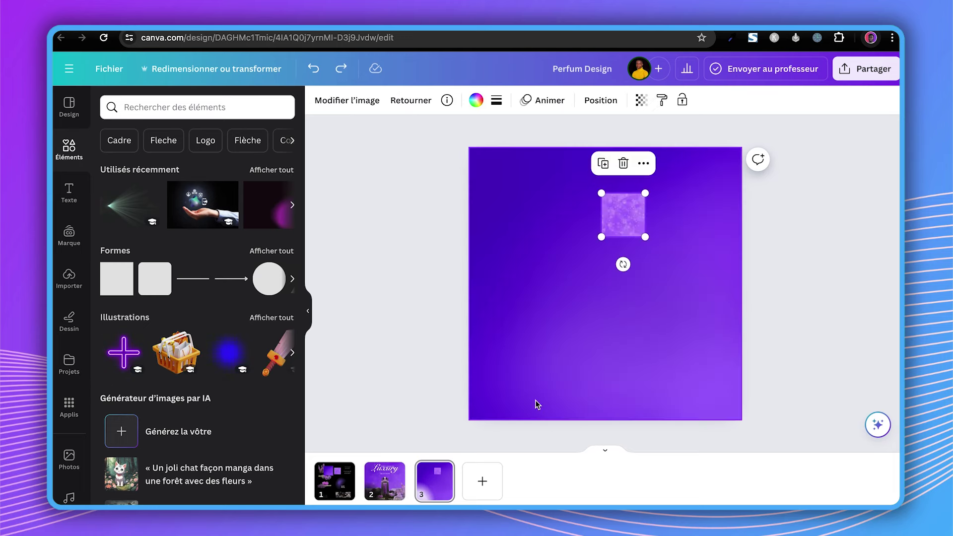
Stretch the bokeh texture over all of page 3 and set its transparency to about 81
{"action": "left_click_drag", "start_coordinate": [601, 210], "coordinate": [468, 164]}
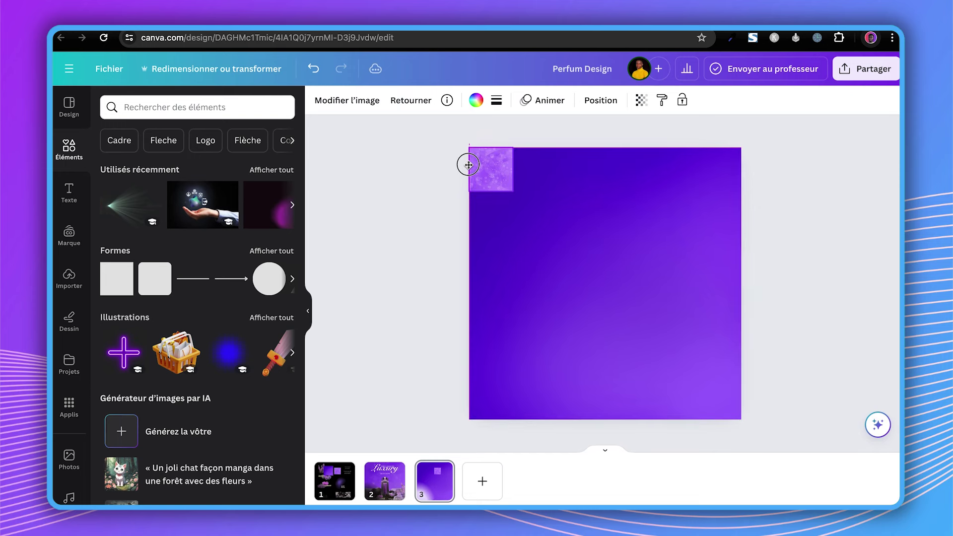
{"action": "left_click_drag", "start_coordinate": [513, 191], "coordinate": [741, 420]}
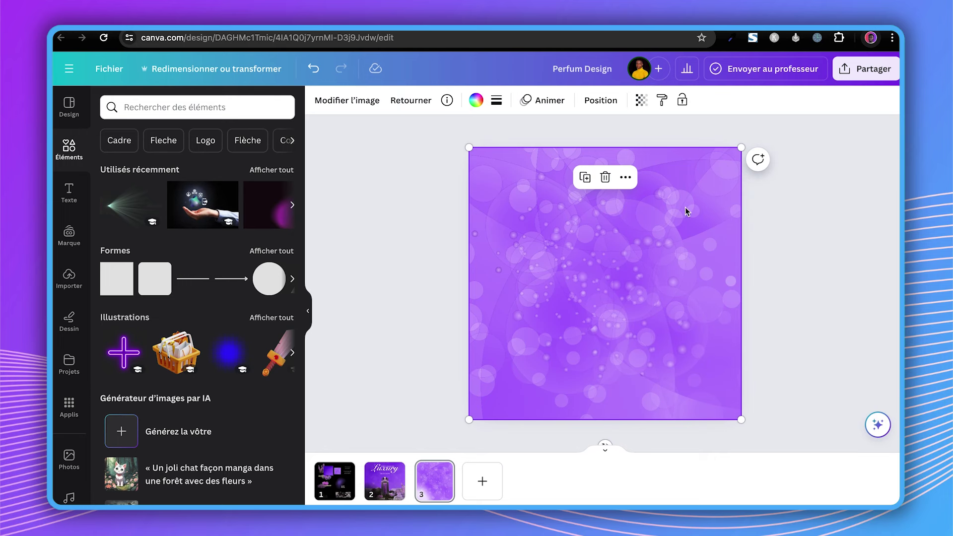
{"action": "left_click", "coordinate": [641, 100]}
{"action": "mouse_move", "coordinate": [608, 148]}
{"action": "left_mouse_down"}
{"action": "mouse_move", "coordinate": [549, 151]}
{"action": "mouse_move", "coordinate": [562, 151]}
{"action": "left_mouse_up"}
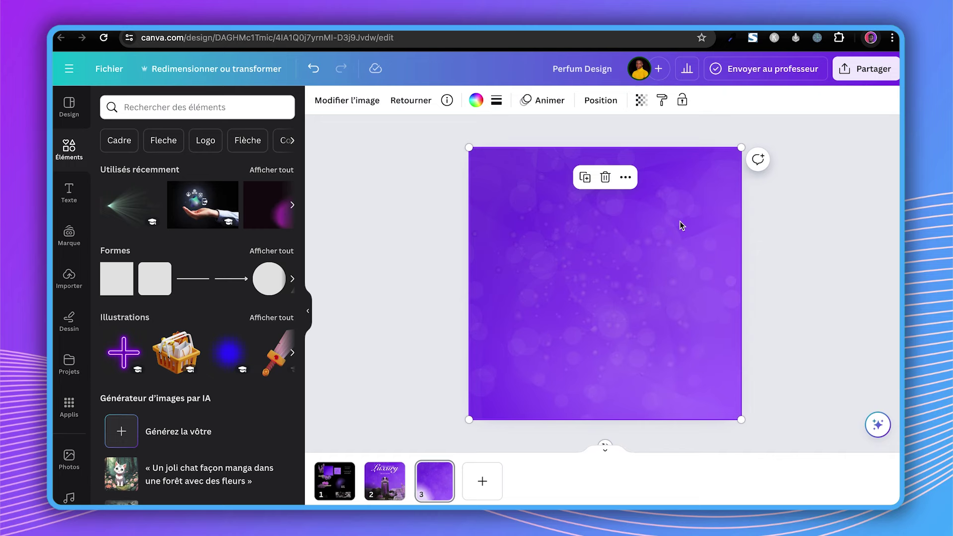
{"action": "left_click", "coordinate": [384, 479]}
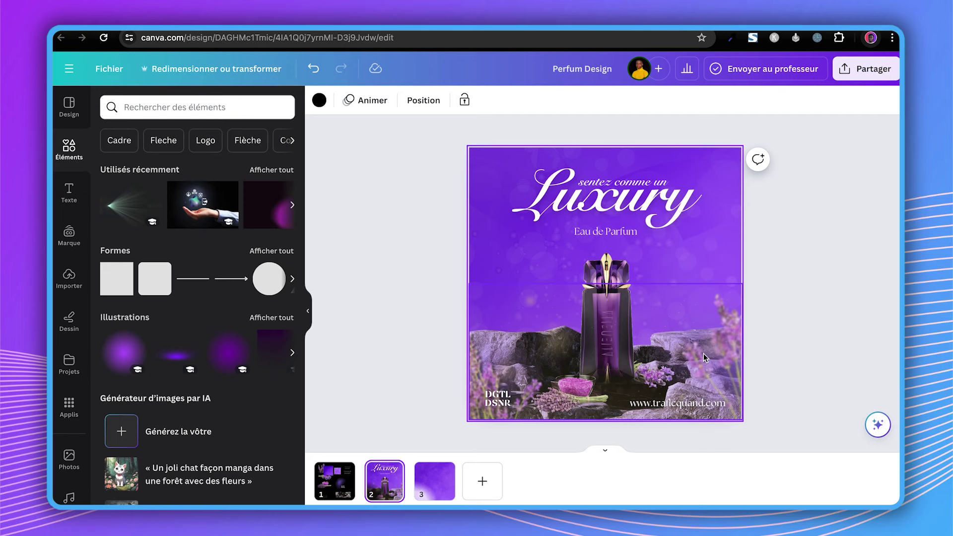
Copy the rocks image from page 1 and paste it onto page 3
{"action": "left_click", "coordinate": [340, 490]}
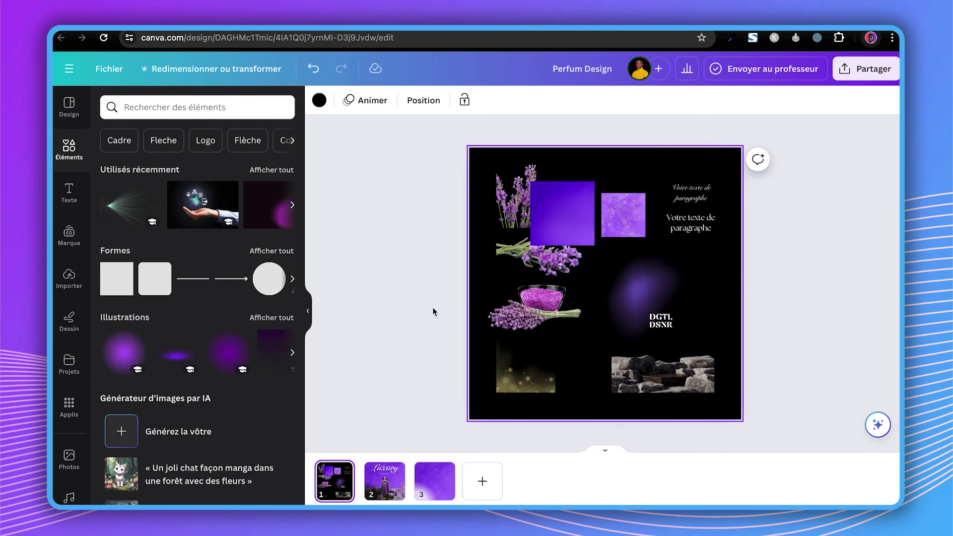
{"action": "left_click", "coordinate": [654, 364]}
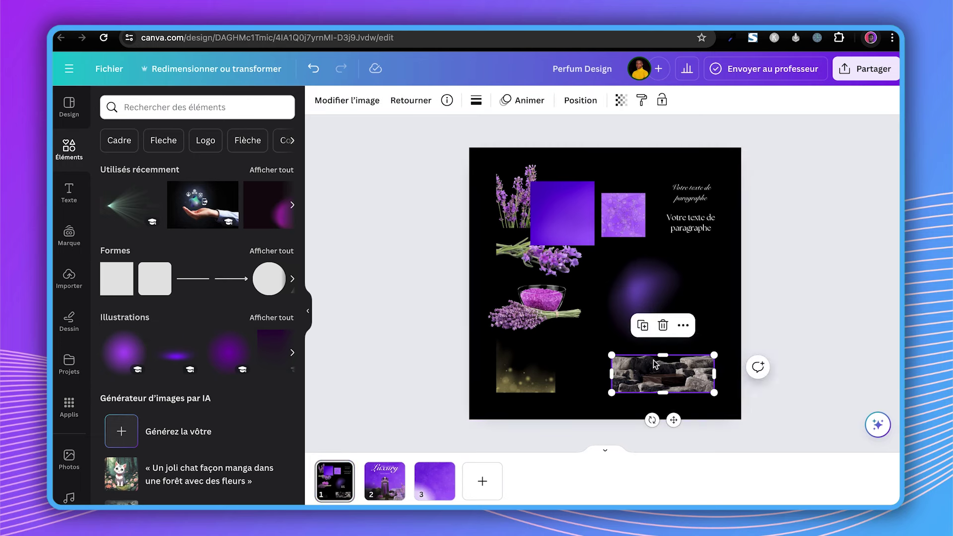
{"action": "left_click", "coordinate": [440, 474]}
{"action": "key", "text": "super+v"}
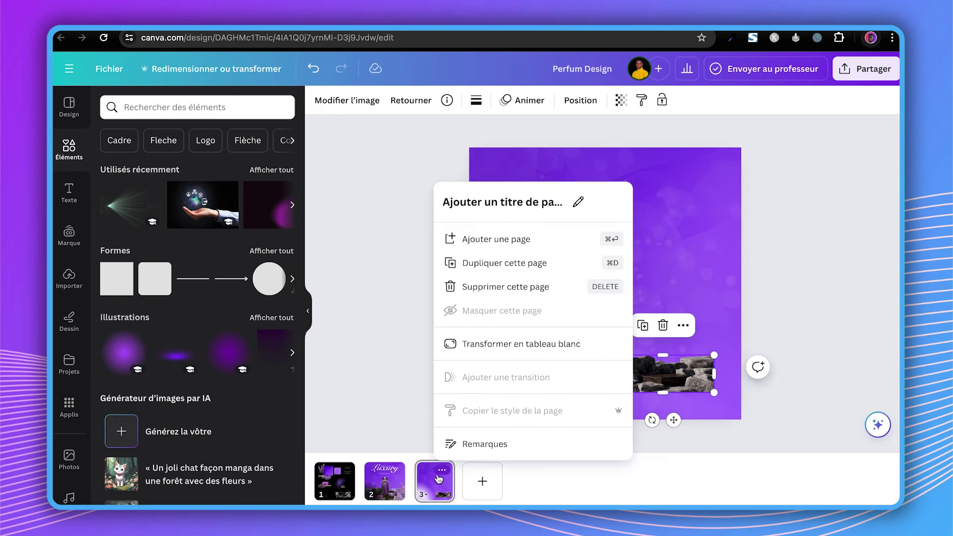
{"action": "left_click", "coordinate": [724, 301]}
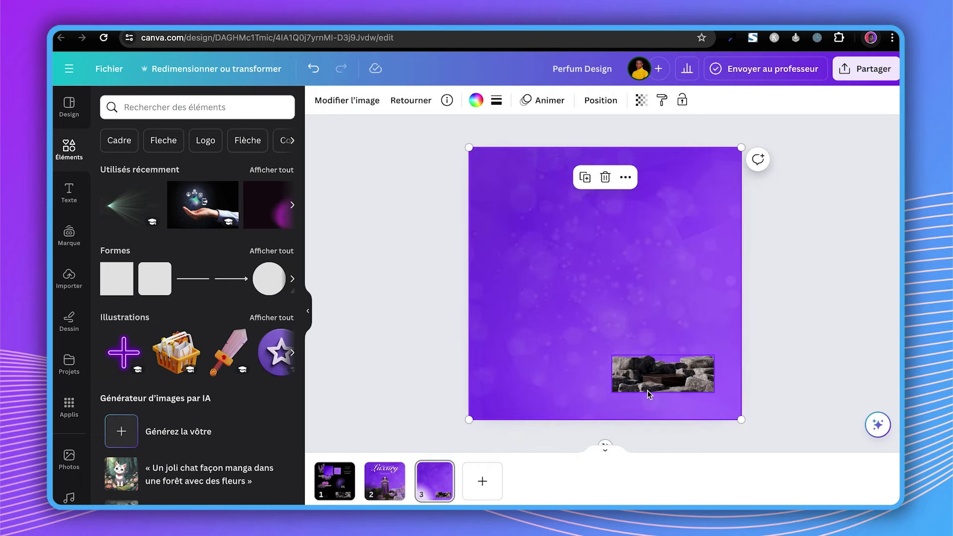
{"action": "left_click", "coordinate": [665, 376]}
Enlarge the rocks image and fit it along the bottom edge of page 3
{"action": "left_click_drag", "start_coordinate": [676, 377], "coordinate": [529, 400]}
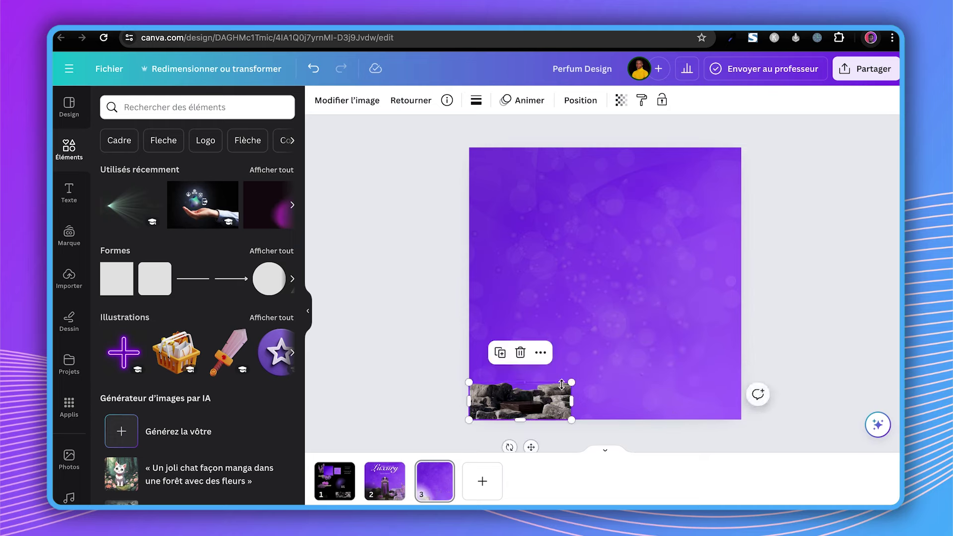
{"action": "left_click_drag", "start_coordinate": [571, 382], "coordinate": [814, 294]}
{"action": "mouse_move", "coordinate": [570, 343]}
{"action": "left_mouse_down"}
{"action": "mouse_move", "coordinate": [548, 372]}
{"action": "mouse_move", "coordinate": [524, 368]}
{"action": "left_mouse_up"}
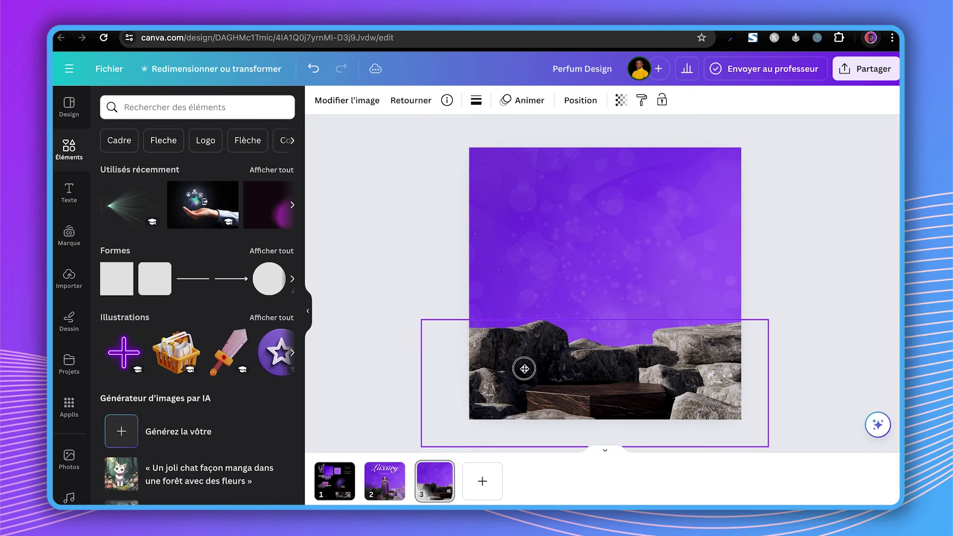
{"action": "left_click_drag", "start_coordinate": [525, 369], "coordinate": [527, 372]}
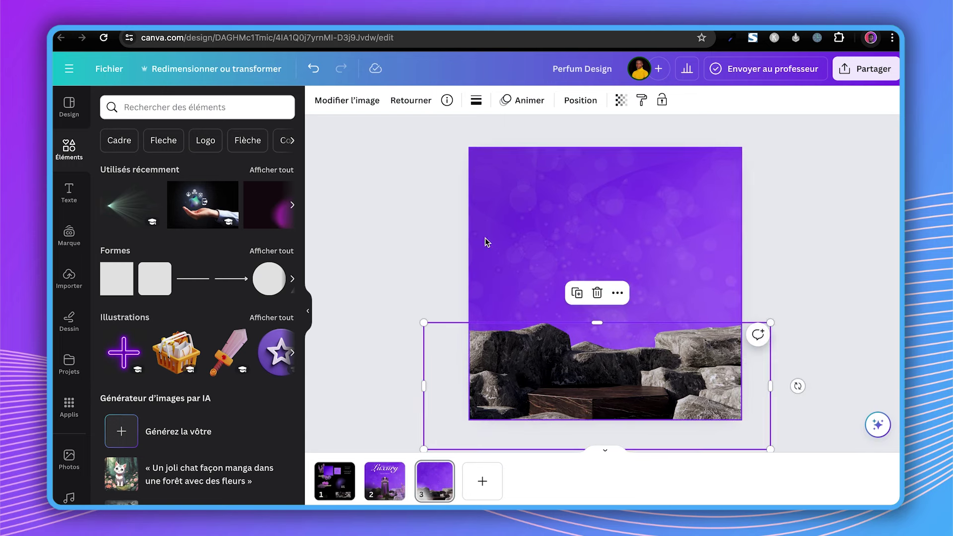
{"action": "left_click", "coordinate": [344, 102]}
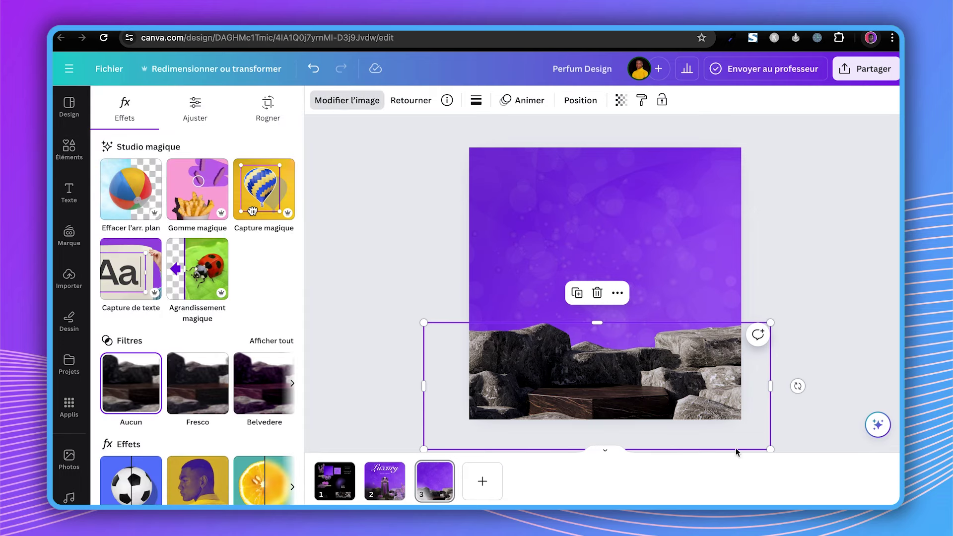
Scroll through the rocks' image-editing options
{"action": "scroll", "coordinate": [605, 360], "scroll_direction": "up", "scroll_amount": 5}
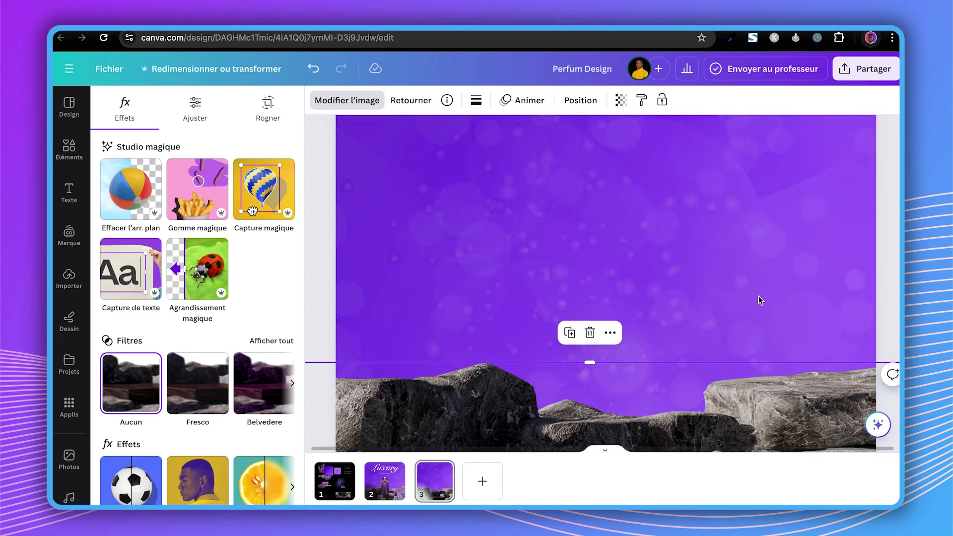
{"action": "scroll", "coordinate": [744, 212], "scroll_direction": "down", "scroll_amount": 2}
{"action": "scroll", "coordinate": [743, 213], "scroll_direction": "up", "scroll_amount": 3}
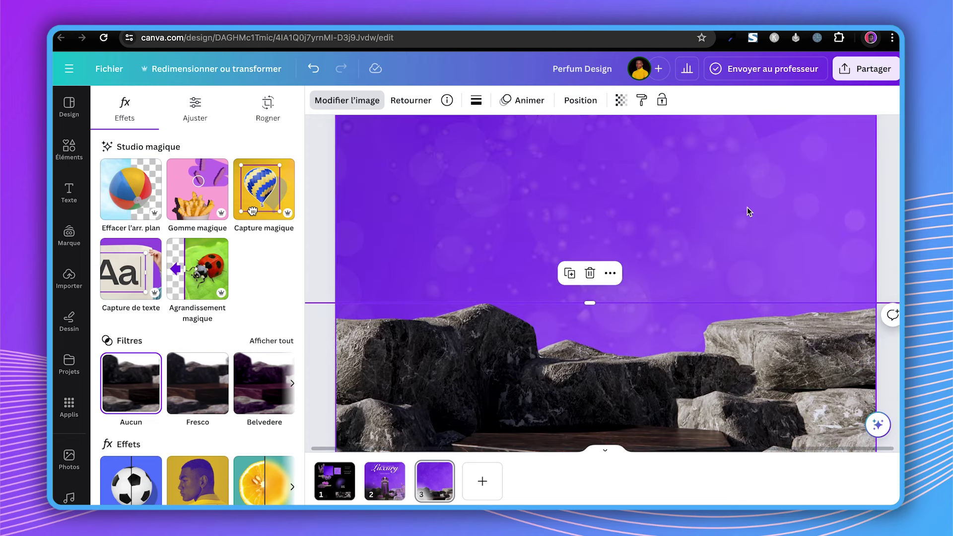
{"action": "scroll", "coordinate": [761, 199], "scroll_direction": "down", "scroll_amount": 2}
{"action": "scroll", "coordinate": [761, 199], "scroll_direction": "right", "scroll_amount": 1}
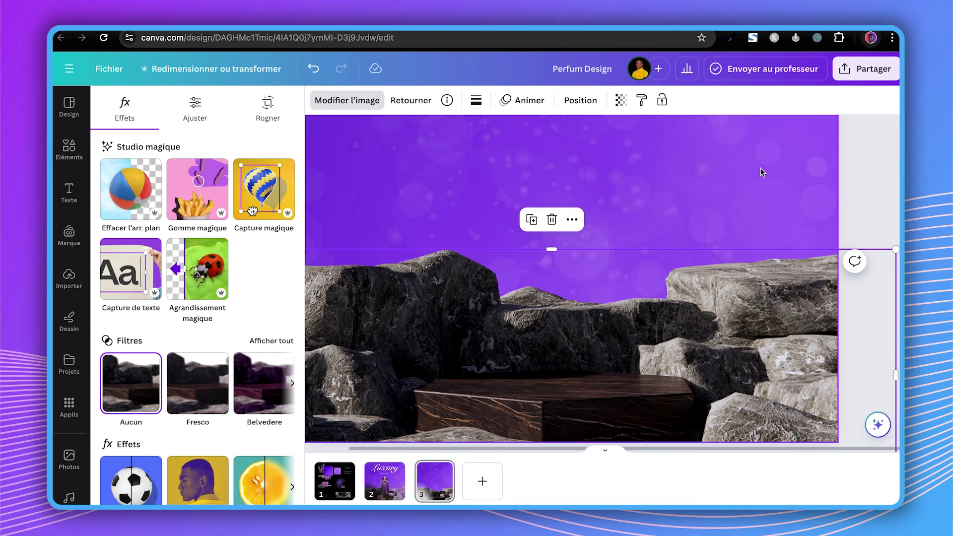
{"action": "scroll", "coordinate": [761, 167], "scroll_direction": "up", "scroll_amount": 5}
{"action": "scroll", "coordinate": [760, 168], "scroll_direction": "up", "scroll_amount": 2}
{"action": "scroll", "coordinate": [761, 172], "scroll_direction": "up", "scroll_amount": 1}
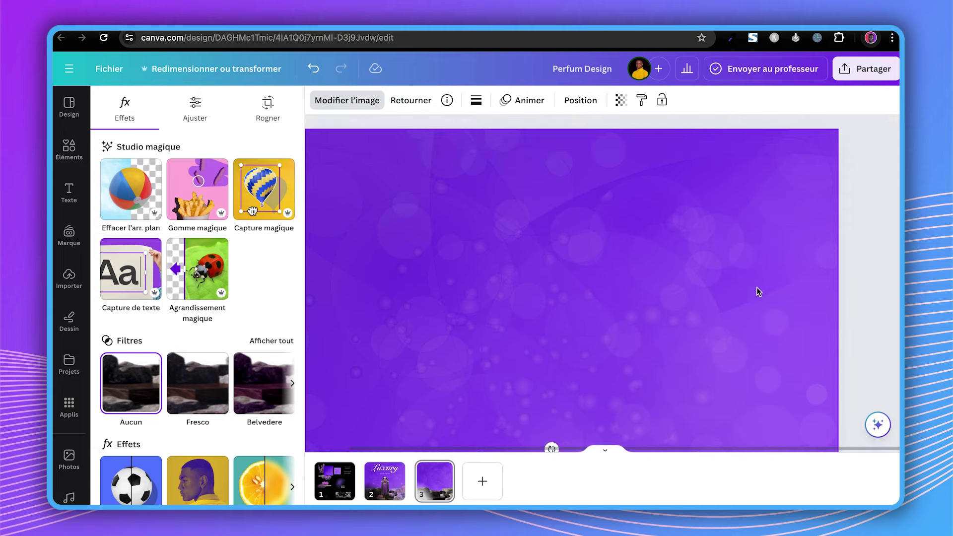
{"action": "scroll", "coordinate": [692, 198], "scroll_direction": "down", "scroll_amount": 3}
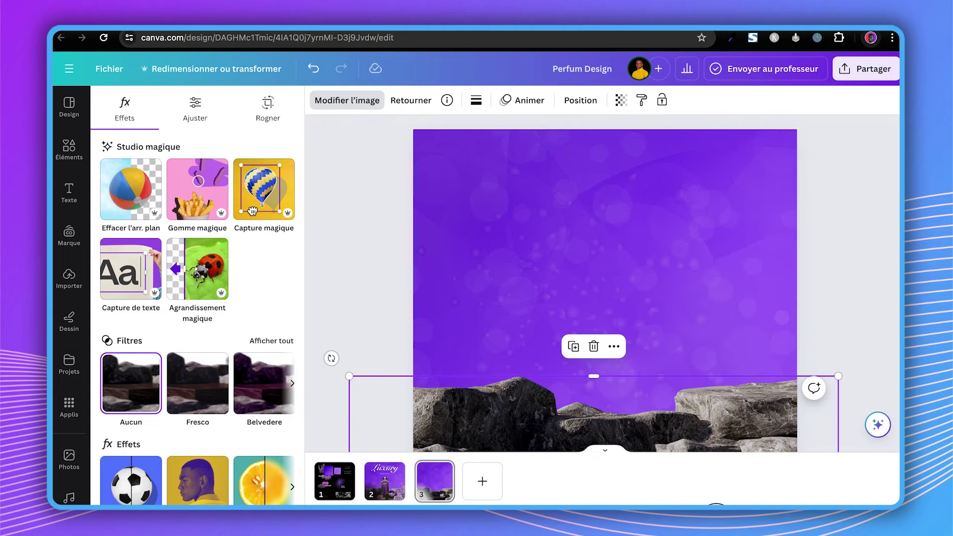
{"action": "scroll", "coordinate": [820, 295], "scroll_direction": "down", "scroll_amount": 1}
{"action": "scroll", "coordinate": [820, 295], "scroll_direction": "down", "scroll_amount": 2}
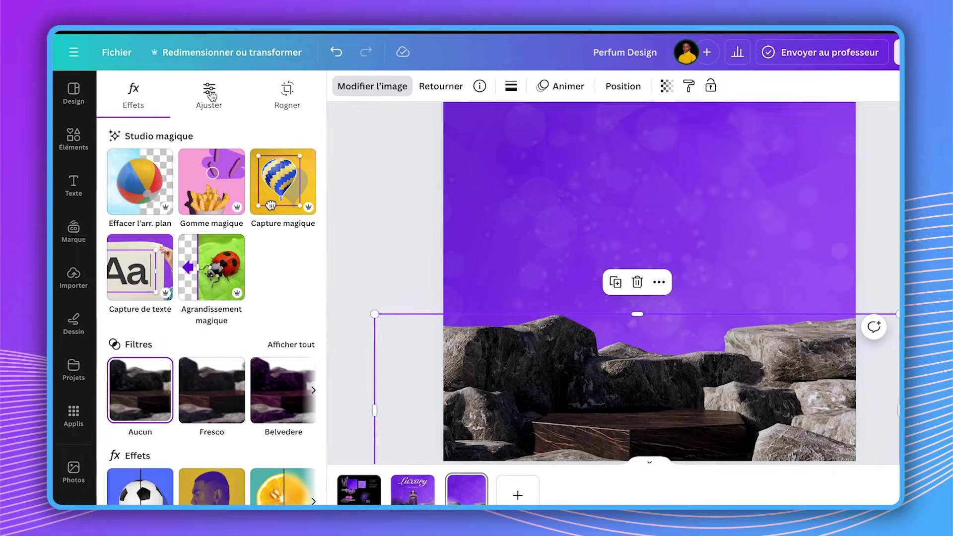
Under Ajuster, set the rocks' temperature to −40 and push the tint toward purple
{"action": "left_click", "coordinate": [214, 93]}
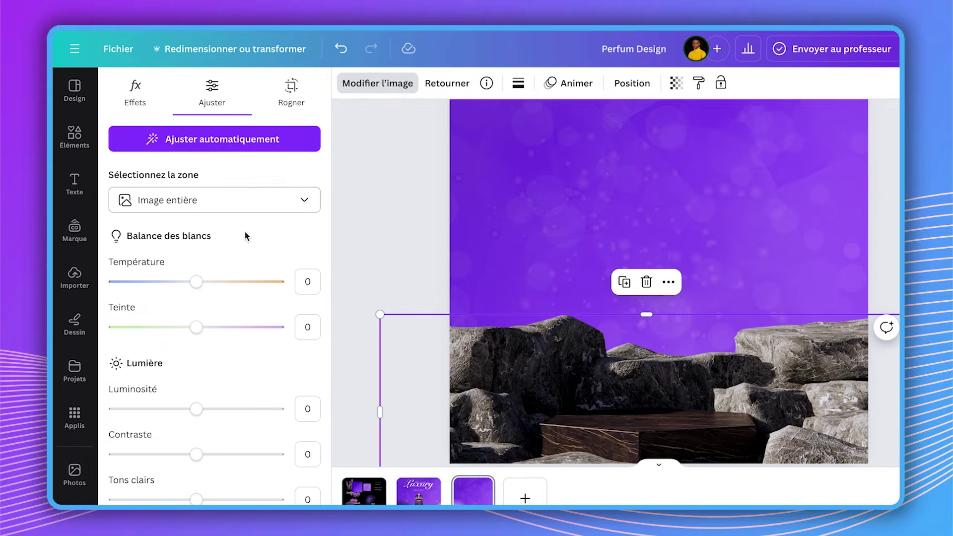
{"action": "scroll", "coordinate": [241, 256], "scroll_direction": "down", "scroll_amount": 1}
{"action": "left_click_drag", "start_coordinate": [196, 287], "coordinate": [232, 287]}
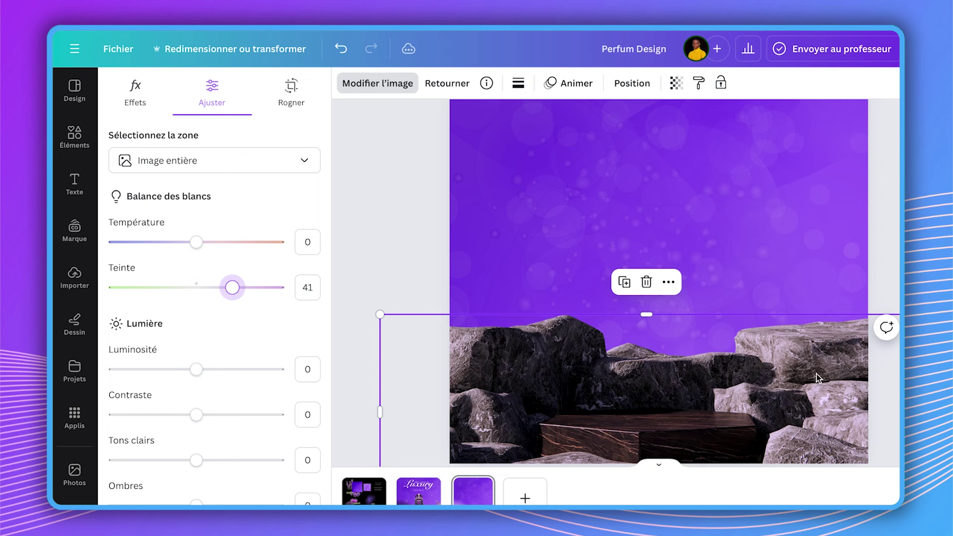
{"action": "left_click_drag", "start_coordinate": [196, 242], "coordinate": [162, 251]}
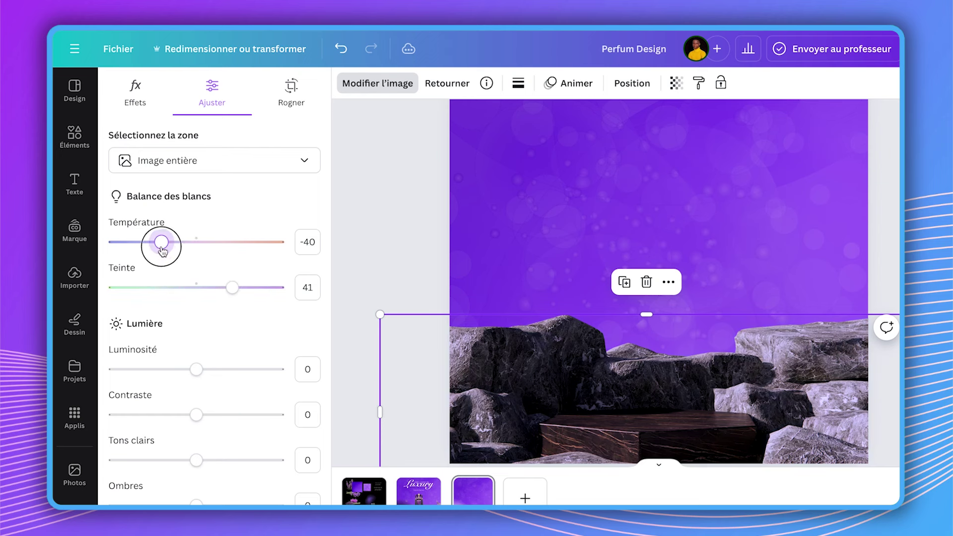
{"action": "left_click_drag", "start_coordinate": [233, 288], "coordinate": [277, 290]}
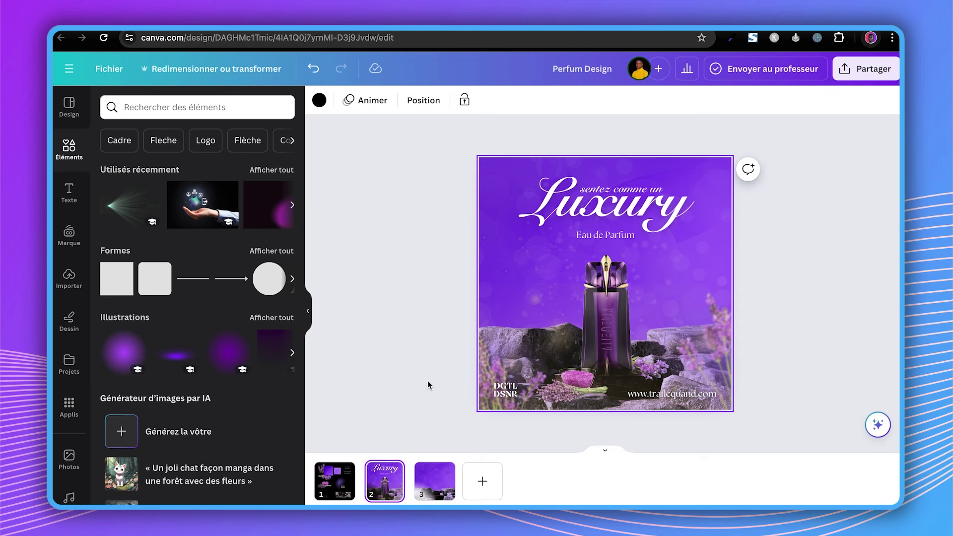
Show the uploaded images, including the purple perfume bottle photo
{"action": "left_click", "coordinate": [75, 283]}
{"action": "left_click", "coordinate": [69, 283]}
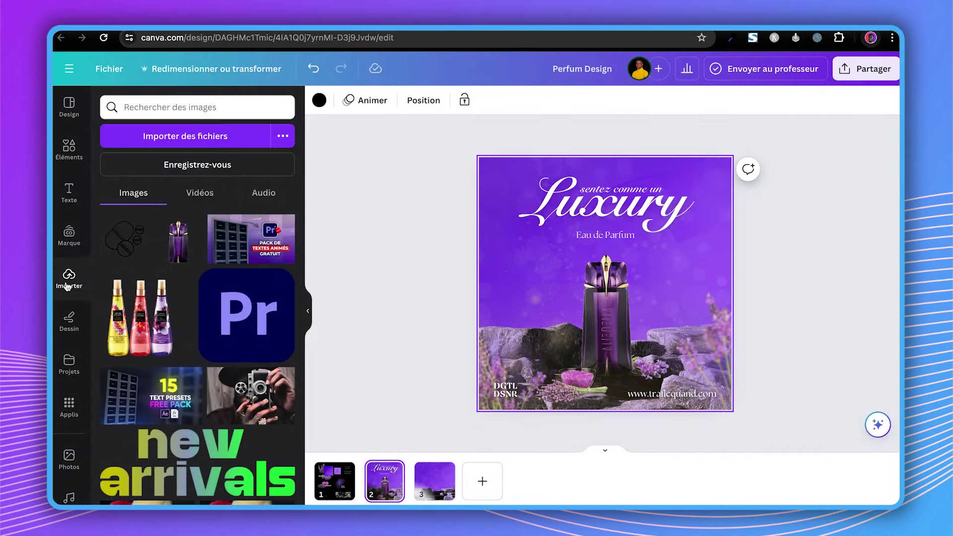
Add the uploaded perfume bottle to page 3, shrink it and centre it on the podium
{"action": "mouse_move", "coordinate": [435, 481]}
{"action": "left_click", "coordinate": [436, 486]}
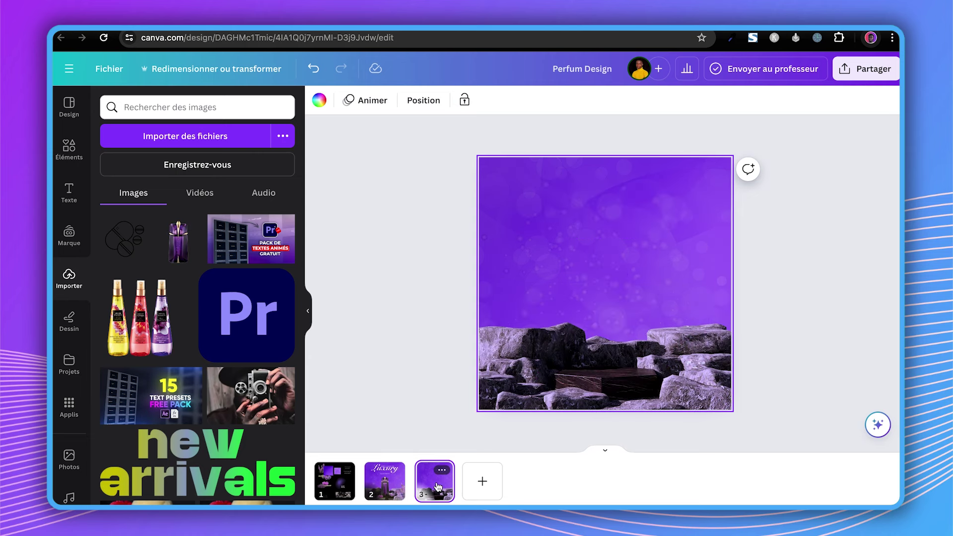
{"action": "left_click", "coordinate": [185, 249]}
{"action": "left_click_drag", "start_coordinate": [625, 245], "coordinate": [627, 254]}
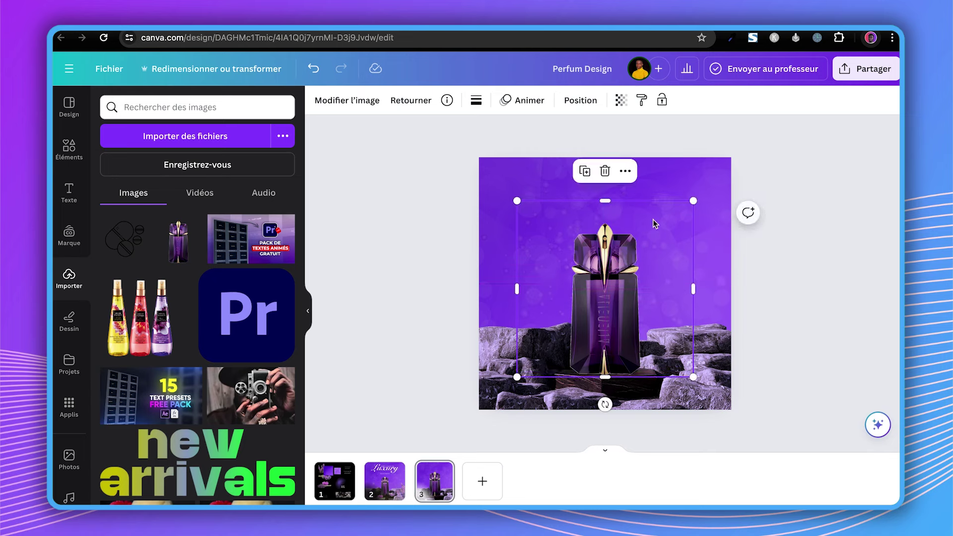
{"action": "left_click_drag", "start_coordinate": [693, 200], "coordinate": [680, 258]}
{"action": "left_click_drag", "start_coordinate": [607, 300], "coordinate": [611, 304]}
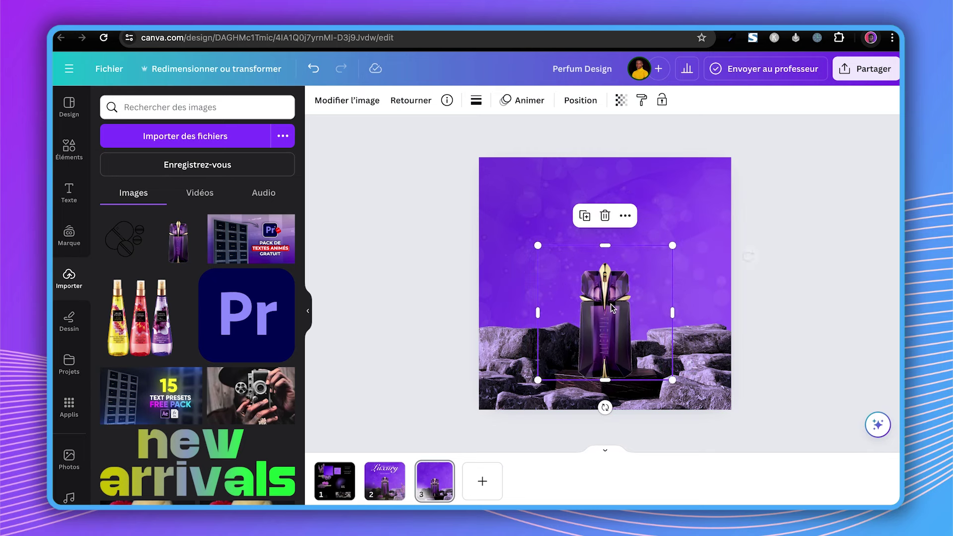
{"action": "left_click", "coordinate": [539, 313]}
{"action": "scroll", "coordinate": [605, 255], "scroll_direction": "up", "scroll_amount": 3}
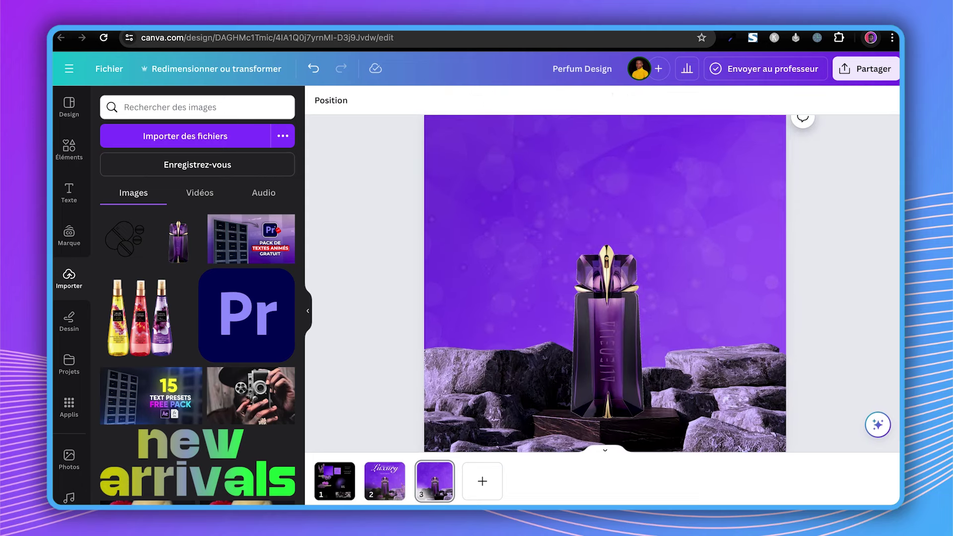
{"action": "scroll", "coordinate": [828, 376], "scroll_direction": "down", "scroll_amount": 1}
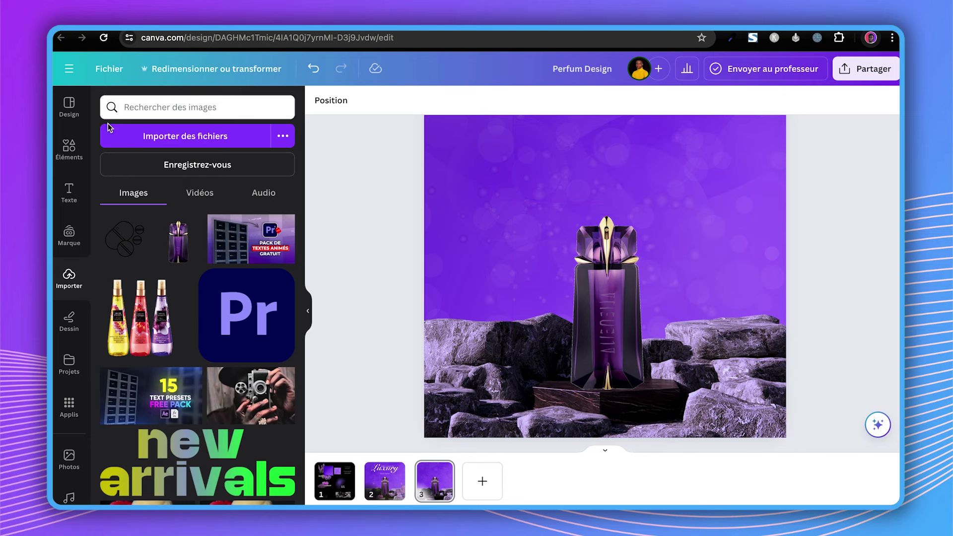
Search Elements for 'blurred' and filter to illustrations
{"action": "left_click", "coordinate": [69, 148]}
{"action": "left_click", "coordinate": [150, 104]}
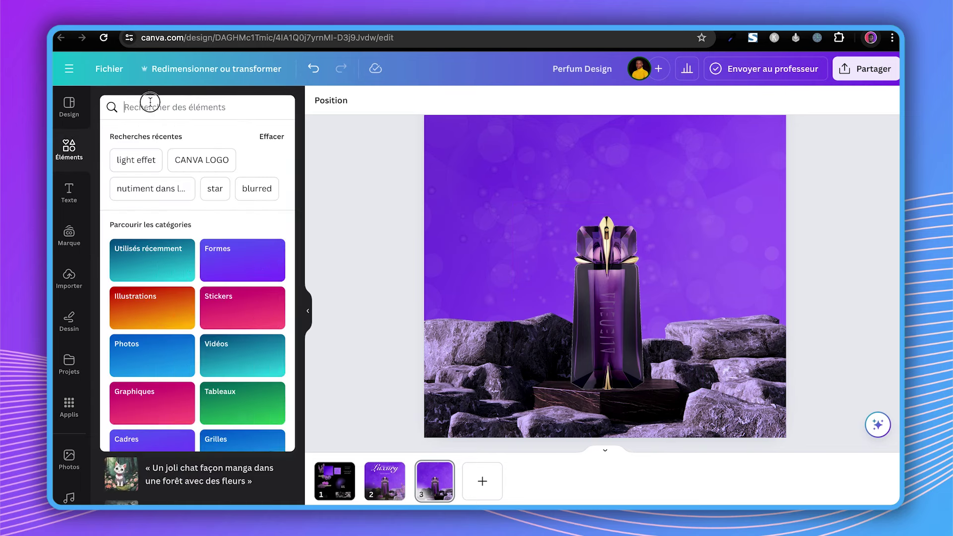
{"action": "type", "text": "blurred"}
{"action": "key", "text": "Return"}
{"action": "left_click", "coordinate": [157, 135]}
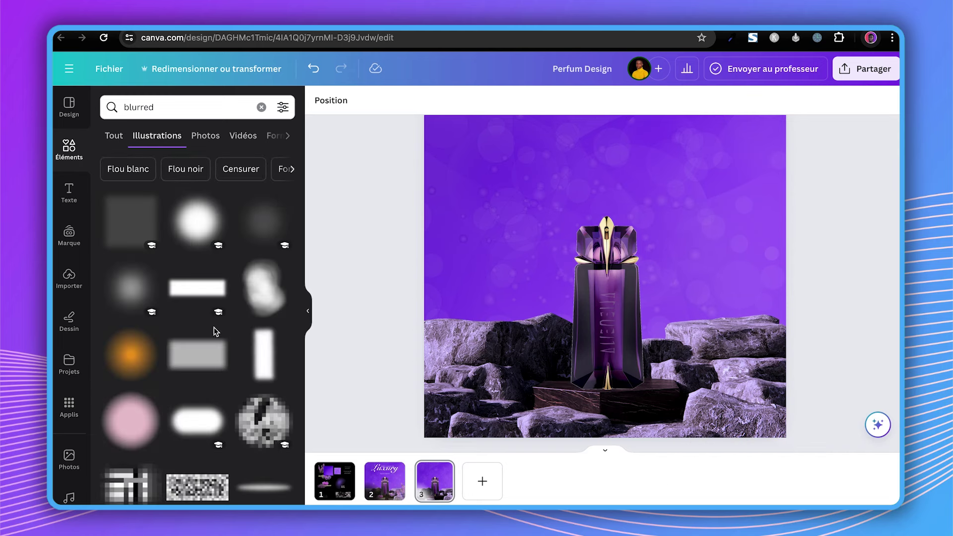
{"action": "scroll", "coordinate": [215, 331], "scroll_direction": "down", "scroll_amount": 5}
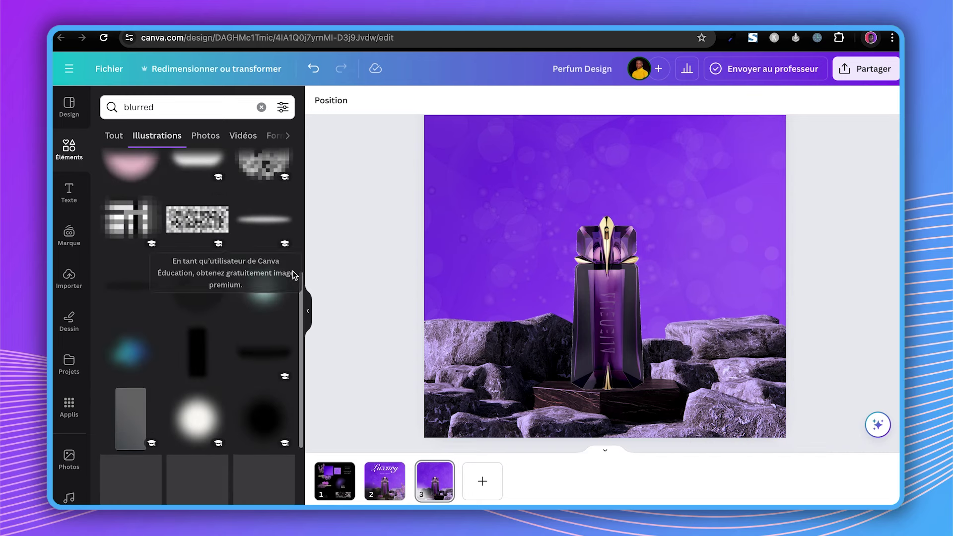
Place a dark blurred shadow at the bottle's base and fit the page in view
{"action": "mouse_move", "coordinate": [263, 355]}
{"action": "left_mouse_down"}
{"action": "mouse_move", "coordinate": [526, 285]}
{"action": "mouse_move", "coordinate": [632, 374]}
{"action": "mouse_move", "coordinate": [622, 382]}
{"action": "left_mouse_up"}
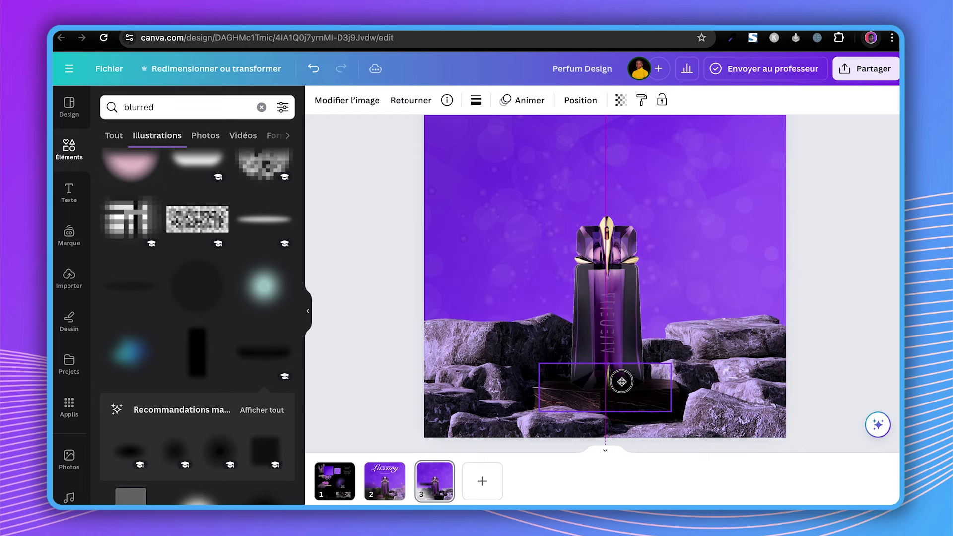
{"action": "left_click", "coordinate": [875, 296]}
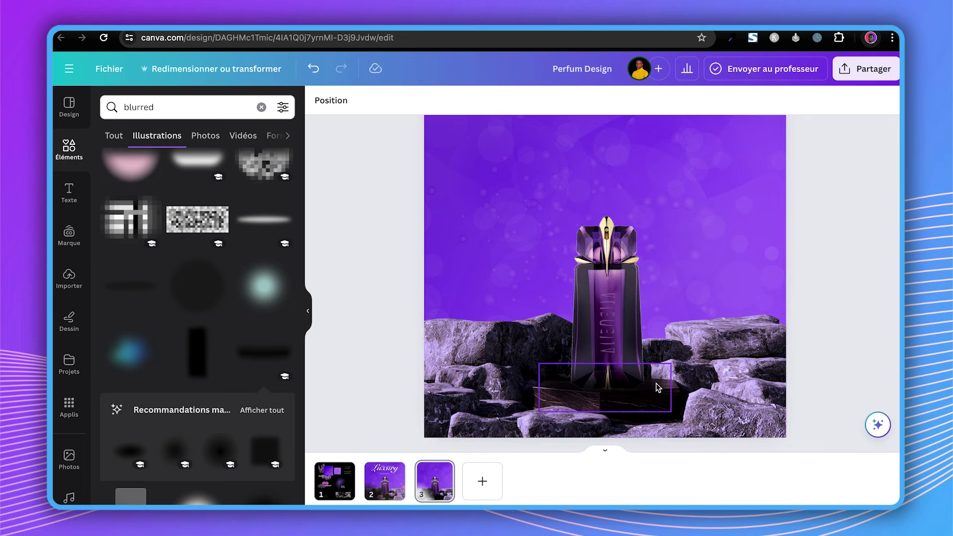
{"action": "key", "text": "ctrl+minus"}
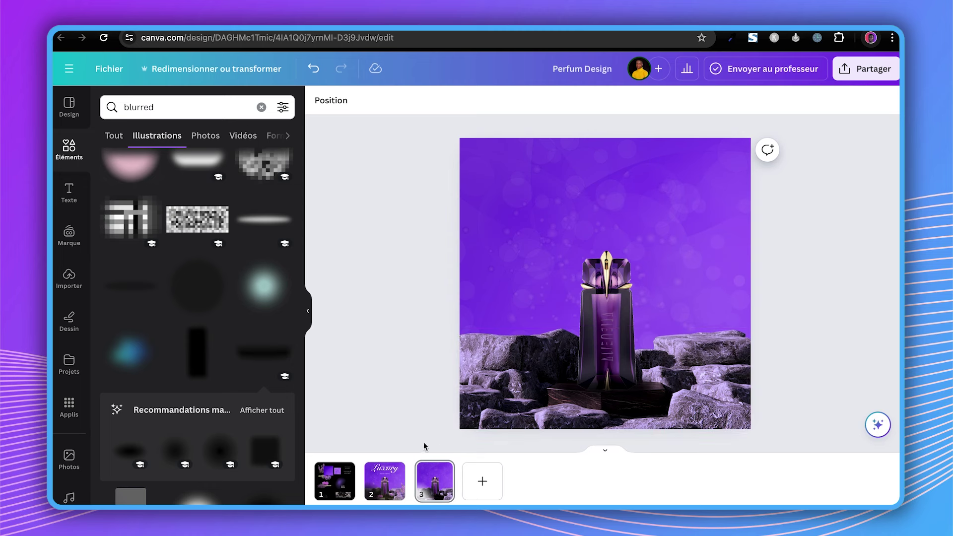
{"action": "left_click", "coordinate": [326, 489]}
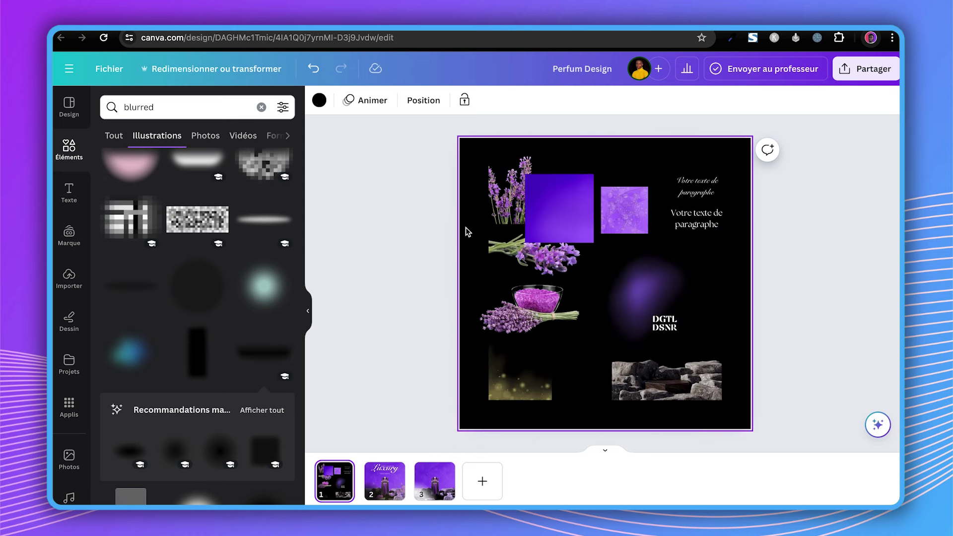
Copy the three lavender elements from page 1 onto the perfume page
{"action": "left_click_drag", "start_coordinate": [448, 223], "coordinate": [508, 313]}
{"action": "left_click", "coordinate": [435, 479]}
{"action": "key", "text": "ctrl+v"}
{"action": "left_click", "coordinate": [811, 259]}
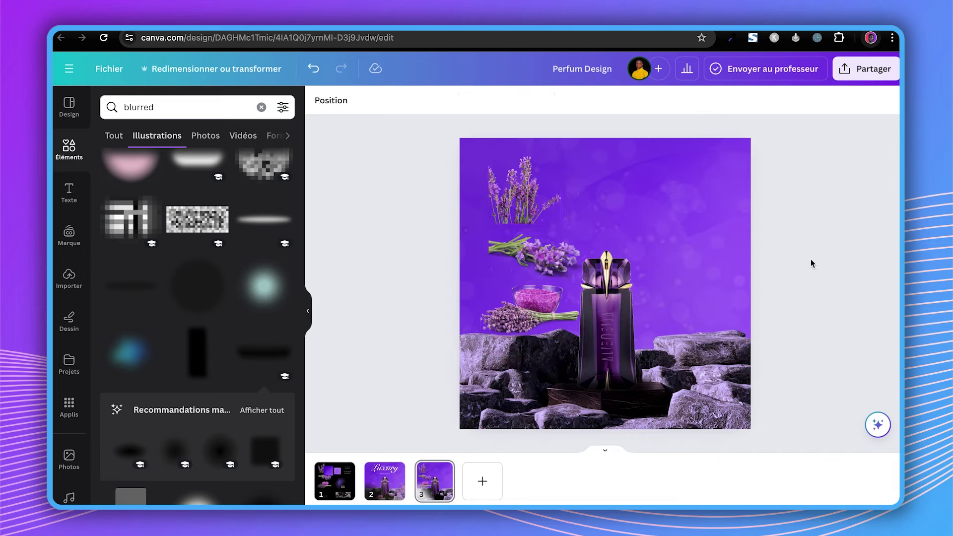
{"action": "left_click", "coordinate": [730, 223]}
{"action": "left_click", "coordinate": [446, 100]}
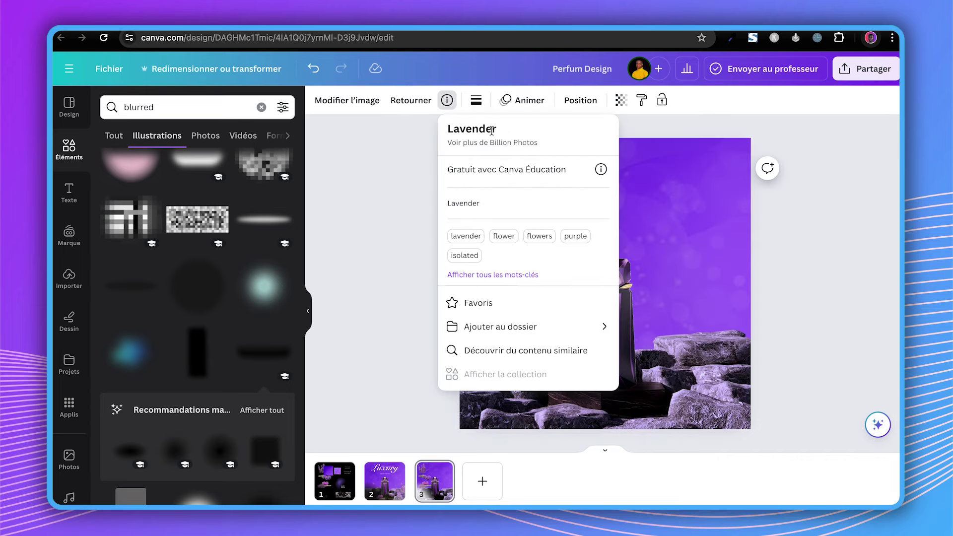
Search Elements for 'LAVENDER' photos and move a sprig to the bottle's lower right
{"action": "double_click", "coordinate": [203, 107]}
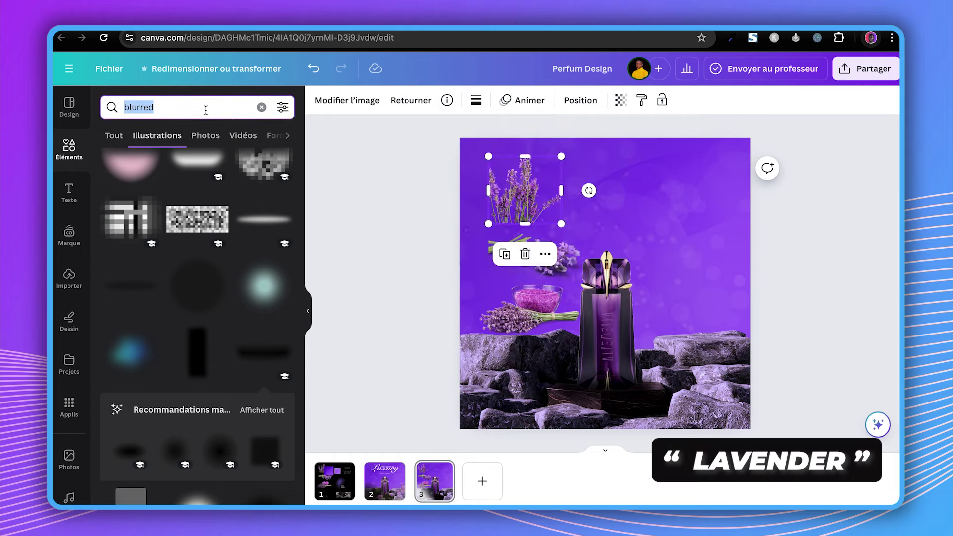
{"action": "type", "text": "LAVENDER"}
{"action": "key", "text": "Return"}
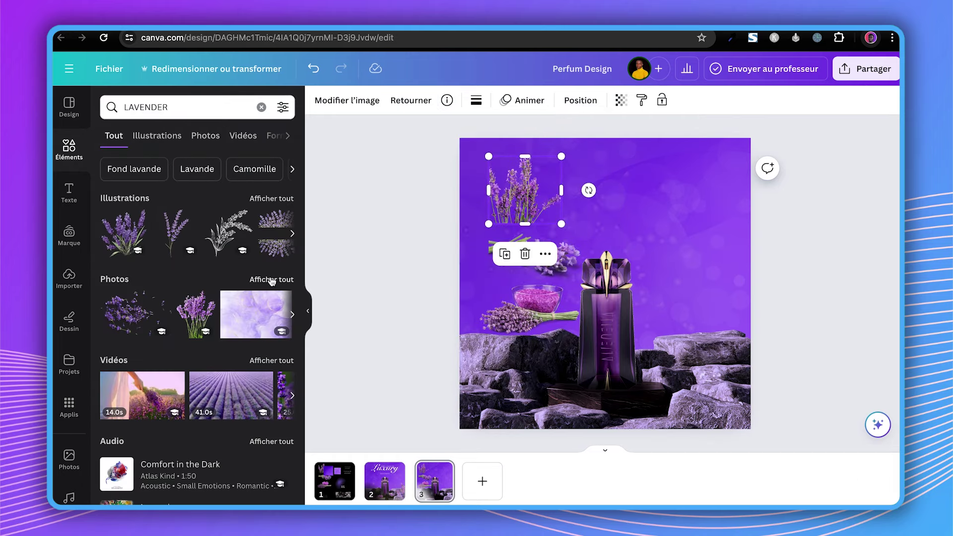
{"action": "left_click", "coordinate": [271, 279]}
{"action": "scroll", "coordinate": [246, 354], "scroll_direction": "down", "scroll_amount": 3}
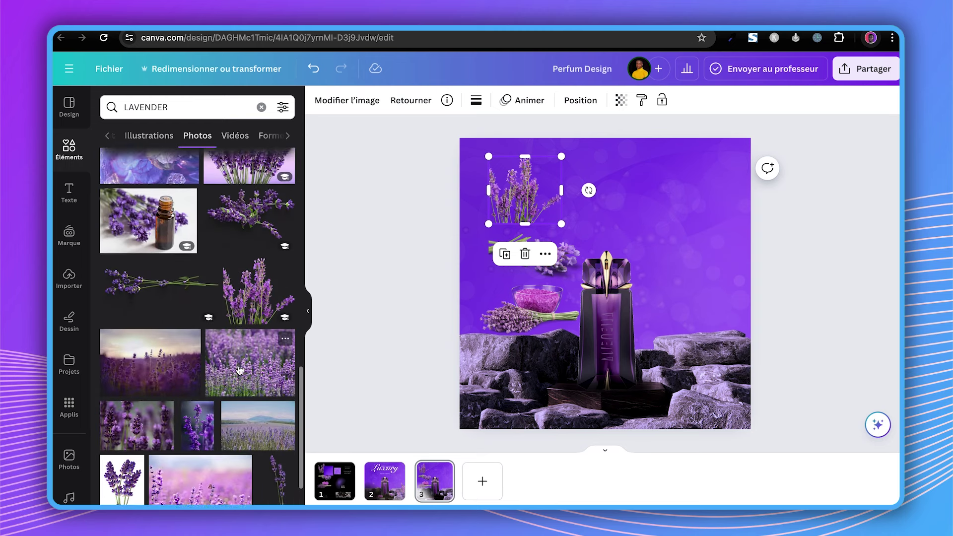
{"action": "scroll", "coordinate": [241, 365], "scroll_direction": "down", "scroll_amount": 3}
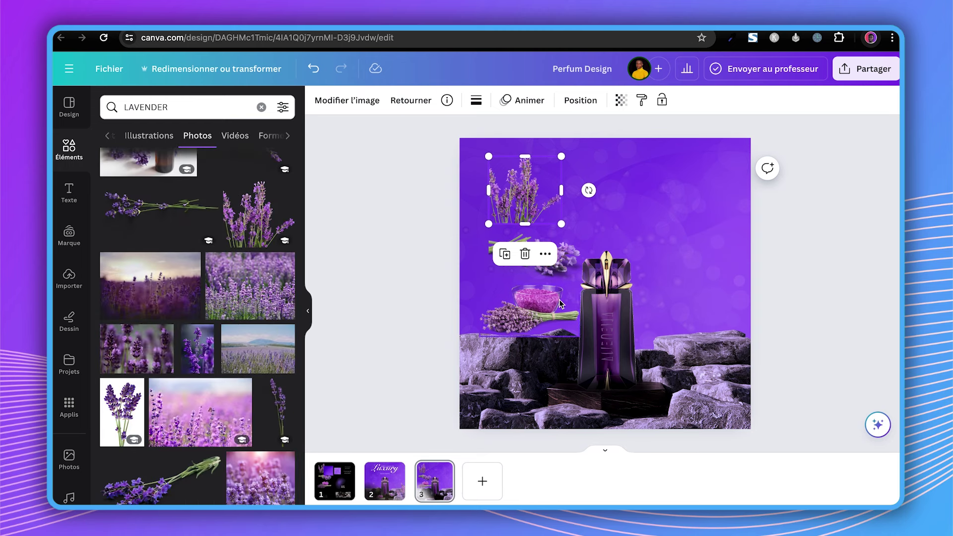
{"action": "left_click", "coordinate": [856, 217]}
{"action": "mouse_move", "coordinate": [559, 276]}
{"action": "left_mouse_down"}
{"action": "mouse_move", "coordinate": [658, 393]}
{"action": "mouse_move", "coordinate": [649, 377]}
{"action": "left_mouse_up"}
Send the lying lavender sprig behind the perfume bottle and nudge it beside it
{"action": "left_click", "coordinate": [580, 100]}
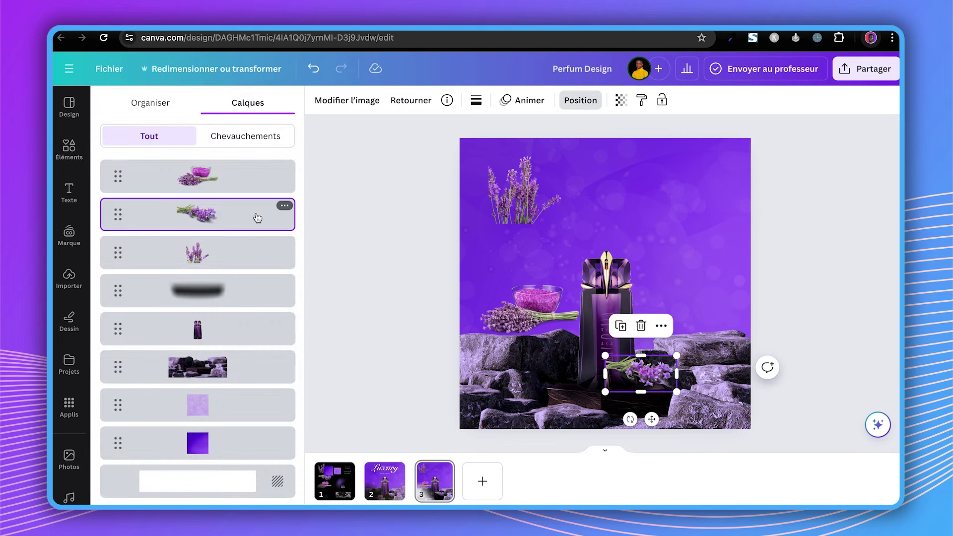
{"action": "left_click_drag", "start_coordinate": [258, 218], "coordinate": [259, 343]}
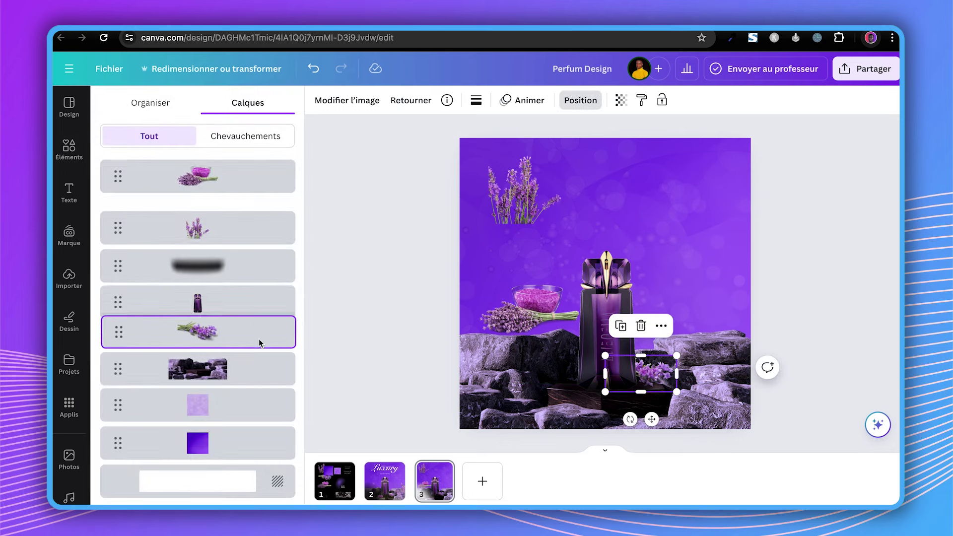
{"action": "left_click", "coordinate": [815, 287]}
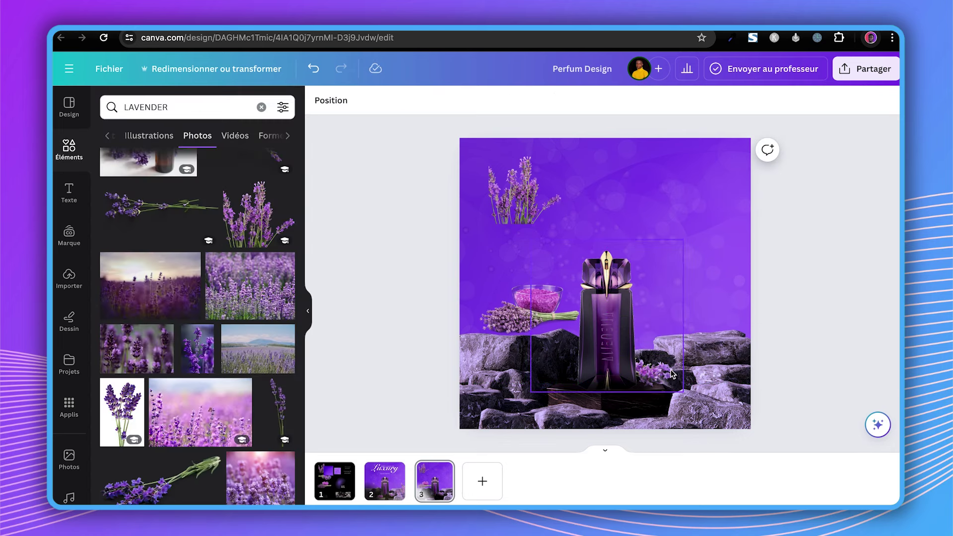
{"action": "left_click", "coordinate": [577, 288]}
{"action": "left_click_drag", "start_coordinate": [664, 424], "coordinate": [664, 420]}
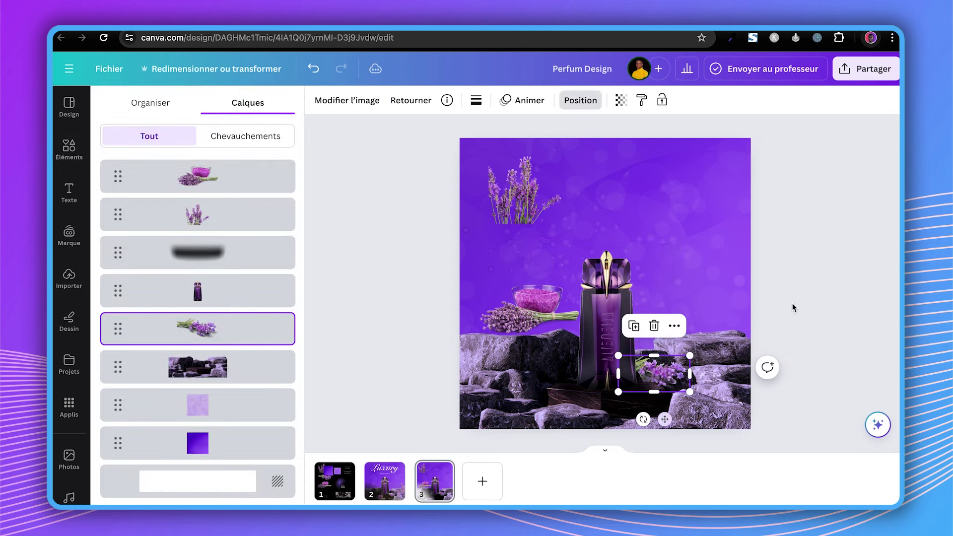
{"action": "key", "text": "Escape"}
Shrink the lavender bowl onto the bottle's base, reposition the upright sprig, then view page 2
{"action": "left_click", "coordinate": [767, 290]}
{"action": "left_click", "coordinate": [541, 308]}
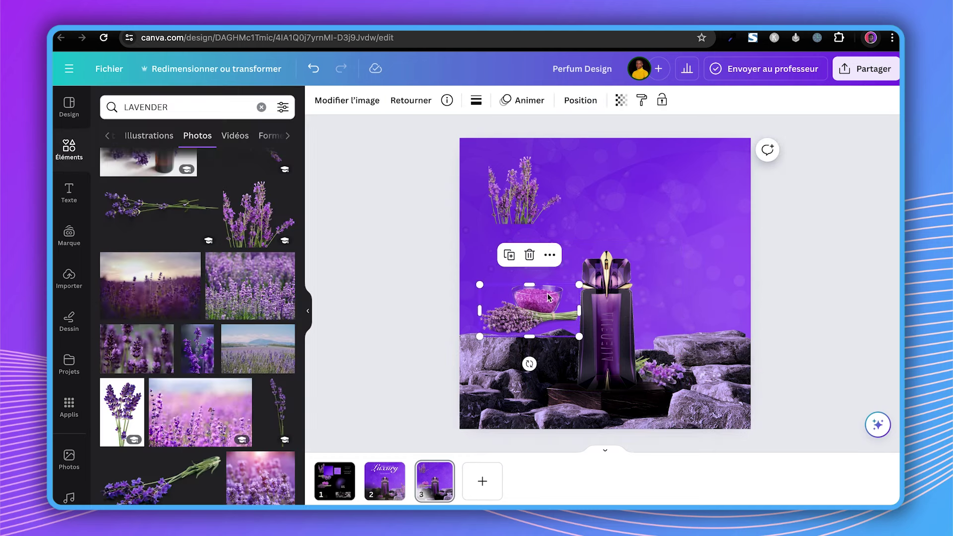
{"action": "mouse_move", "coordinate": [583, 286]}
{"action": "left_mouse_down"}
{"action": "mouse_move", "coordinate": [546, 303]}
{"action": "mouse_move", "coordinate": [559, 394]}
{"action": "left_mouse_up"}
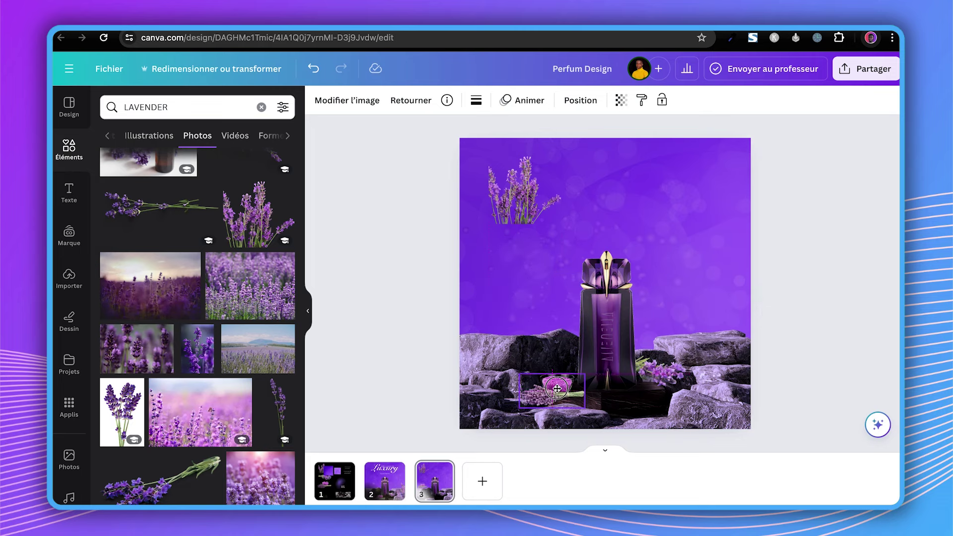
{"action": "left_click", "coordinate": [524, 199]}
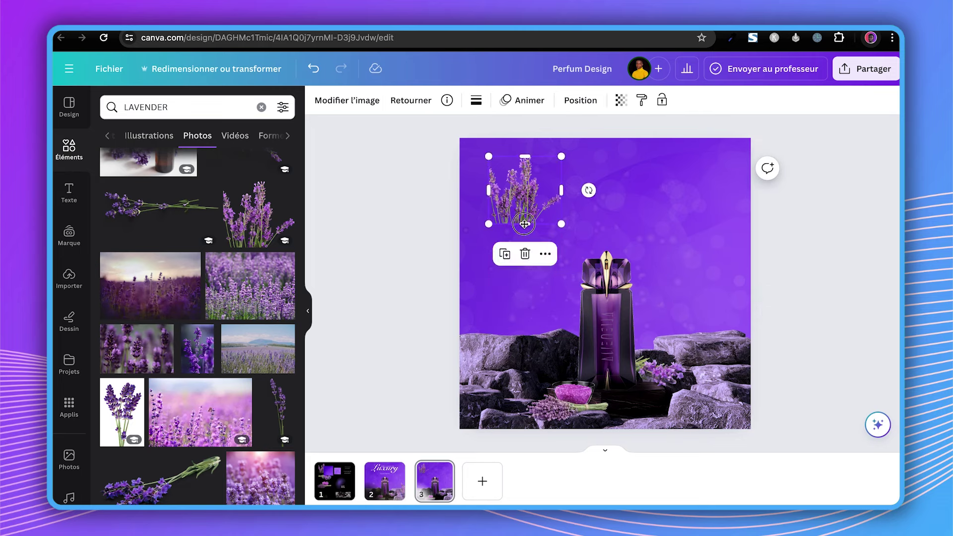
{"action": "left_click_drag", "start_coordinate": [521, 194], "coordinate": [517, 290]}
{"action": "left_click", "coordinate": [385, 479]}
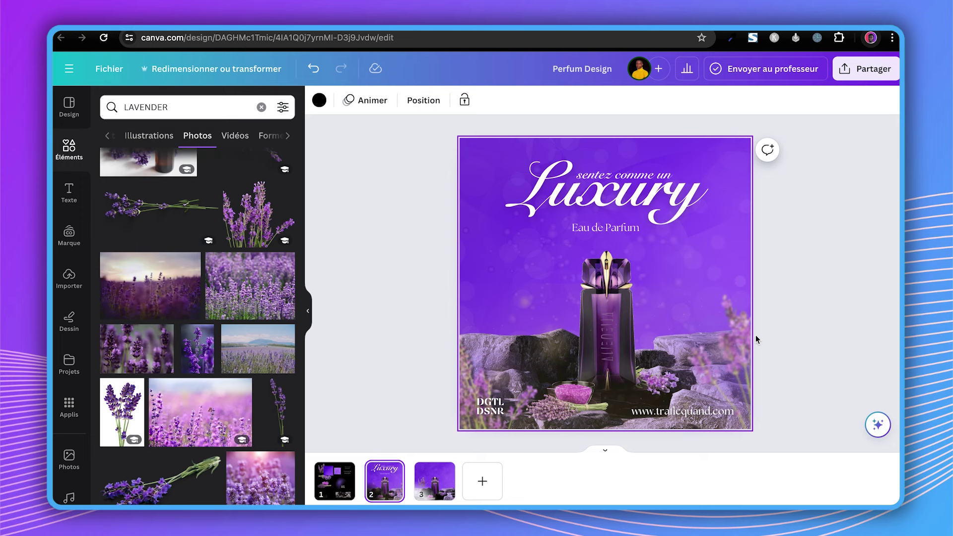
On page 3, move the upright lavender into the bottom-left corner
{"action": "left_click", "coordinate": [434, 479]}
{"action": "mouse_move", "coordinate": [537, 189]}
{"action": "left_mouse_down"}
{"action": "mouse_move", "coordinate": [489, 385]}
{"action": "mouse_move", "coordinate": [467, 384]}
{"action": "left_mouse_up"}
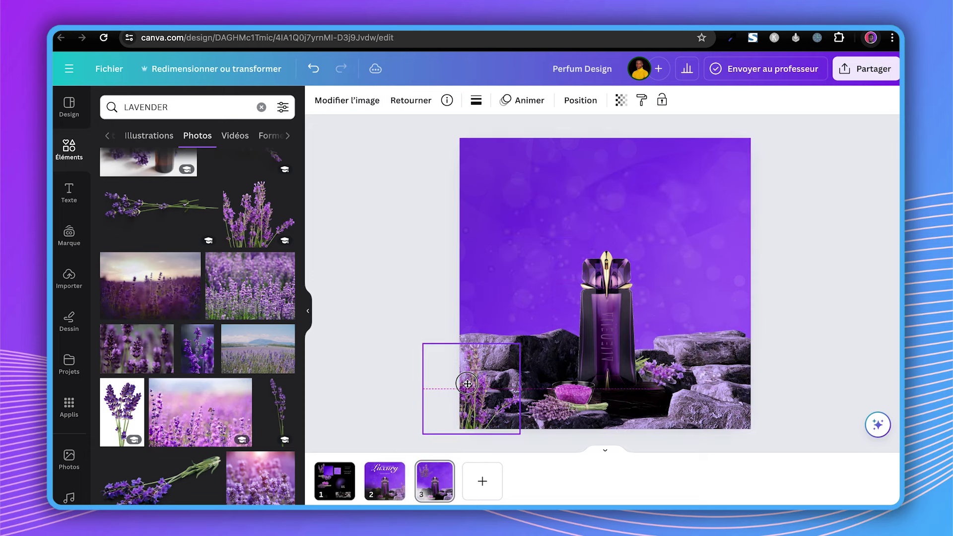
{"action": "left_click_drag", "start_coordinate": [468, 384], "coordinate": [468, 383]}
Add a lavender bouquet photo, shrink it and place it at the page's lower-right edge
{"action": "scroll", "coordinate": [223, 294], "scroll_direction": "up", "scroll_amount": 10}
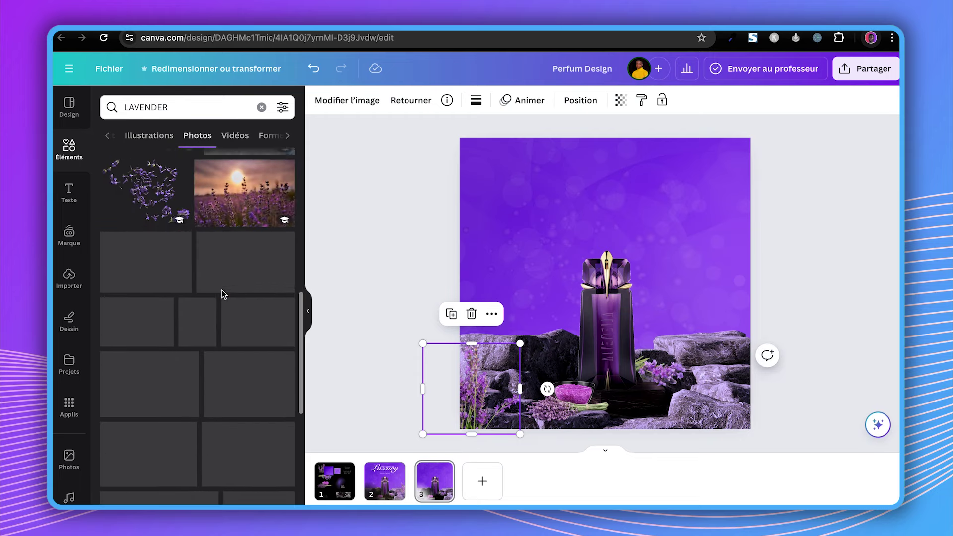
{"action": "scroll", "coordinate": [223, 295], "scroll_direction": "down", "scroll_amount": 1}
{"action": "scroll", "coordinate": [223, 294], "scroll_direction": "down", "scroll_amount": 3}
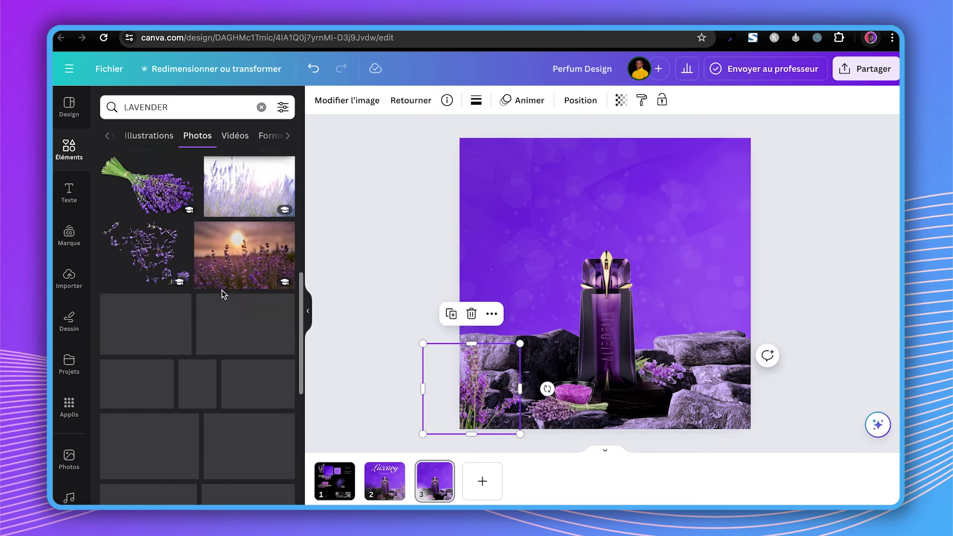
{"action": "scroll", "coordinate": [234, 278], "scroll_direction": "up", "scroll_amount": 5}
{"action": "left_click", "coordinate": [265, 240]}
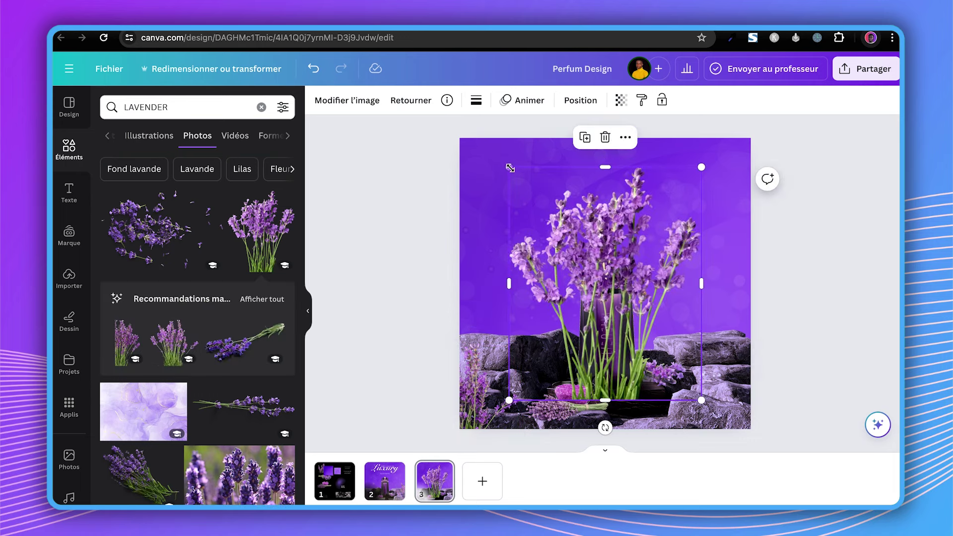
{"action": "left_click_drag", "start_coordinate": [510, 168], "coordinate": [584, 258]}
{"action": "left_click_drag", "start_coordinate": [679, 343], "coordinate": [782, 385]}
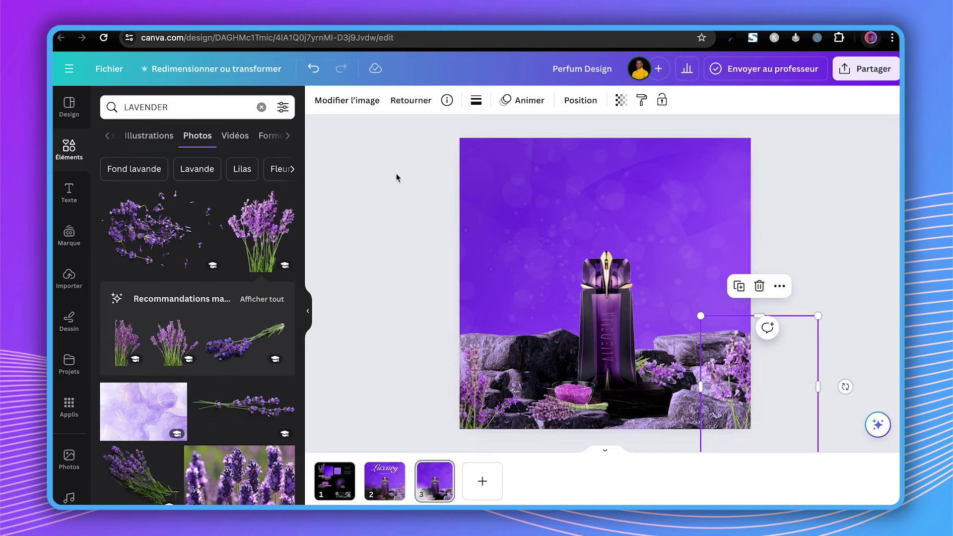
{"action": "left_click", "coordinate": [358, 104]}
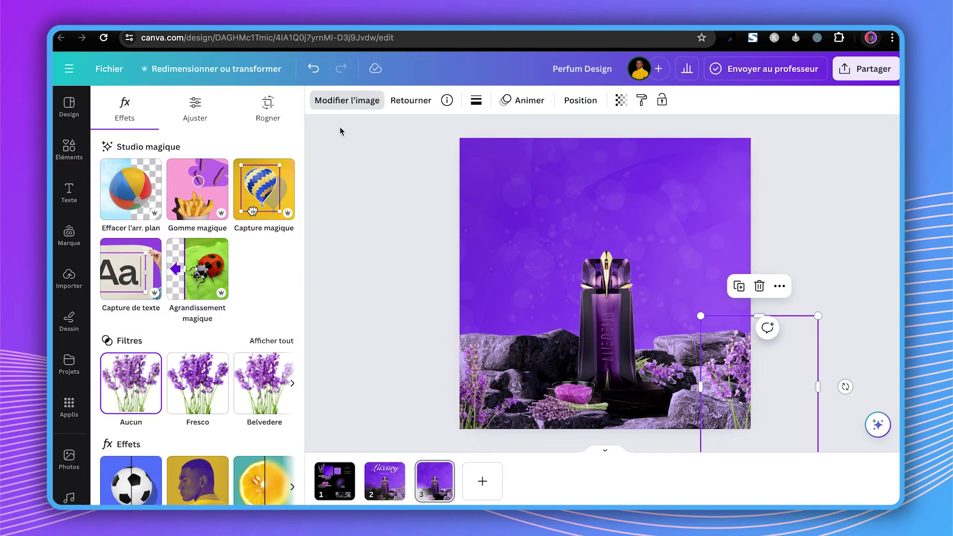
Apply a soft whole-image Flou blur to the lower-right lavender bouquet
{"action": "left_click", "coordinate": [250, 354]}
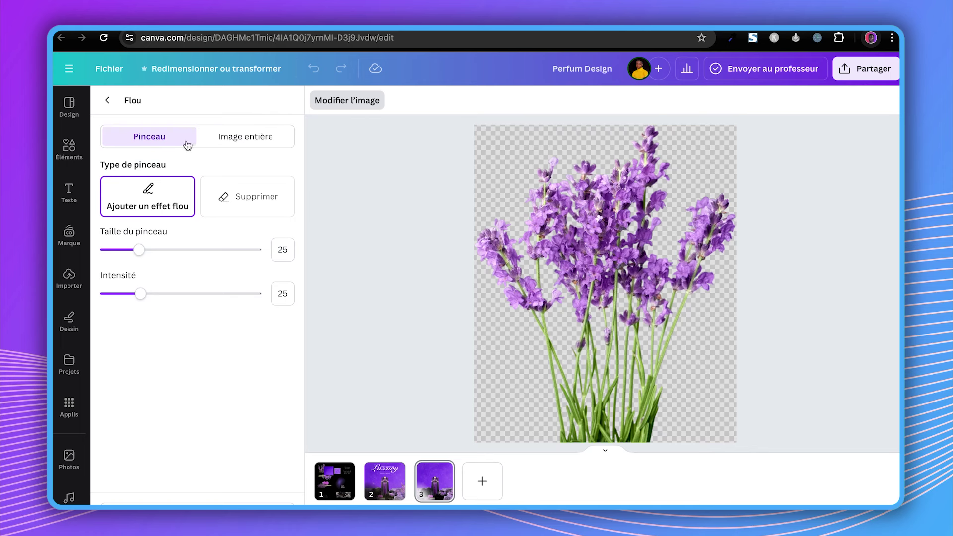
{"action": "left_click", "coordinate": [253, 139]}
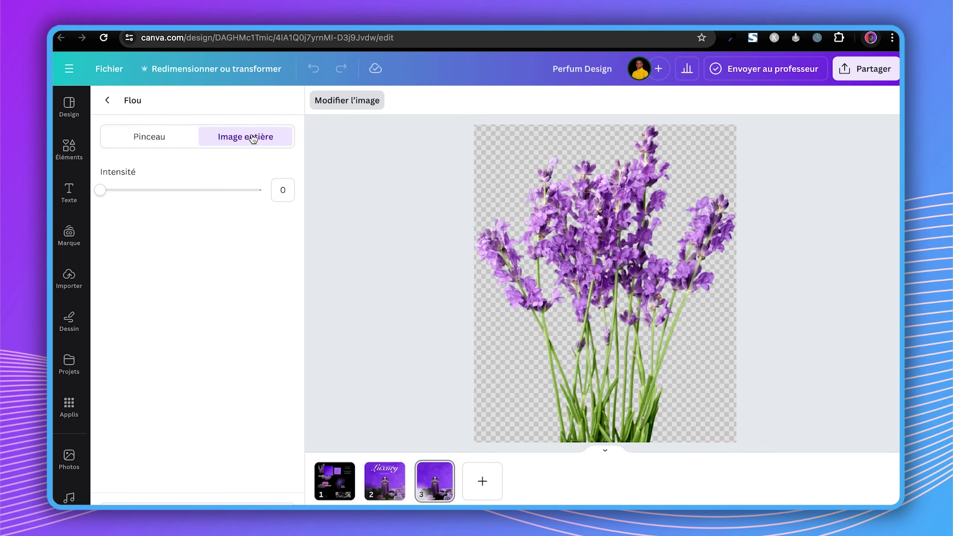
{"action": "left_click_drag", "start_coordinate": [101, 191], "coordinate": [167, 195]}
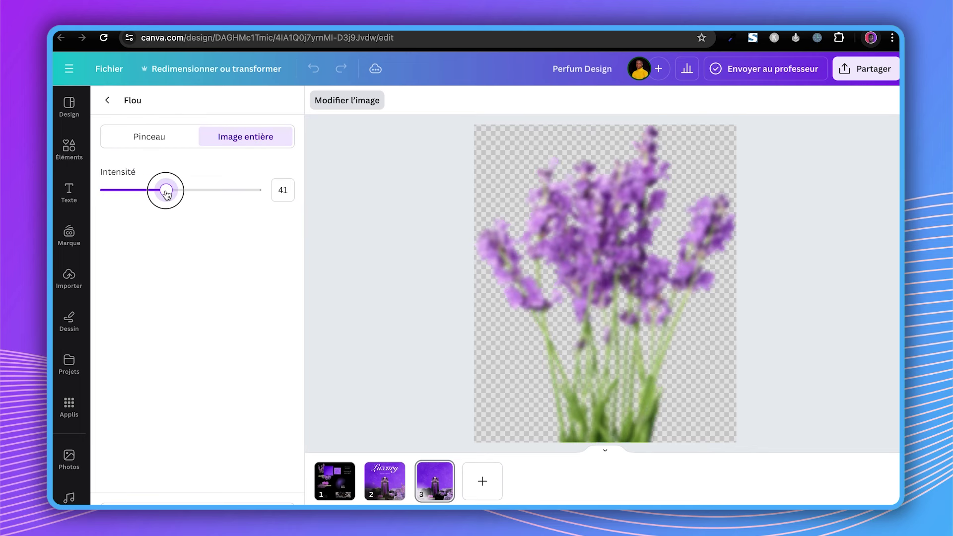
{"action": "left_click_drag", "start_coordinate": [165, 193], "coordinate": [155, 189]}
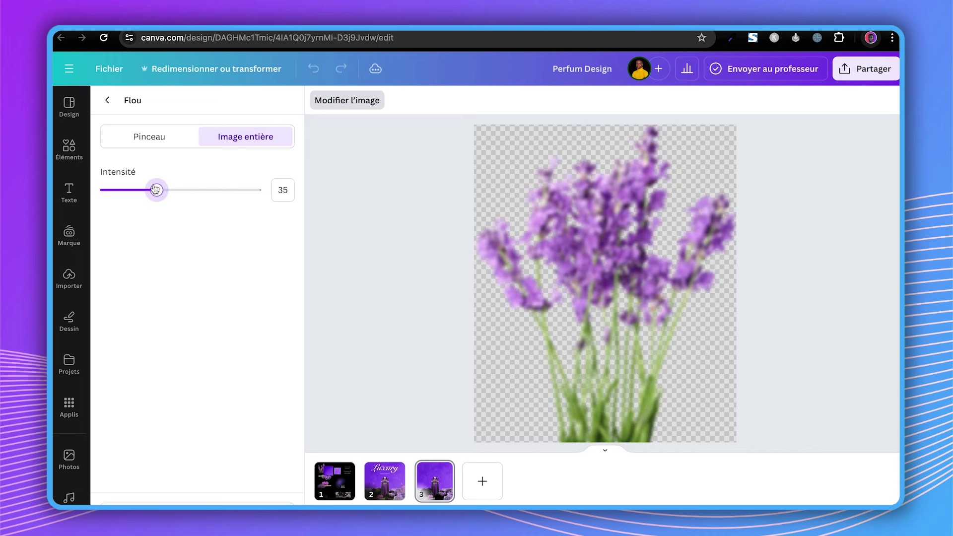
{"action": "left_click", "coordinate": [108, 101]}
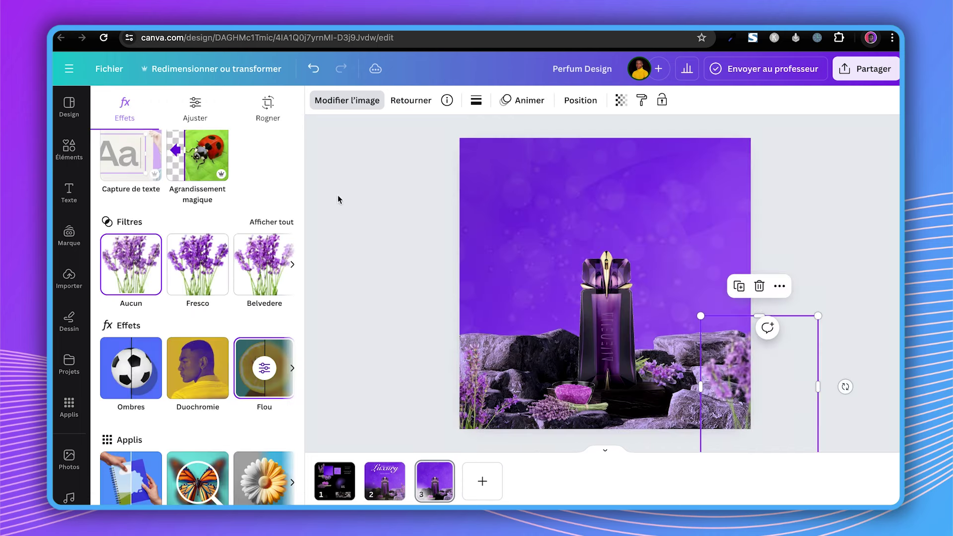
{"action": "left_click", "coordinate": [257, 484]}
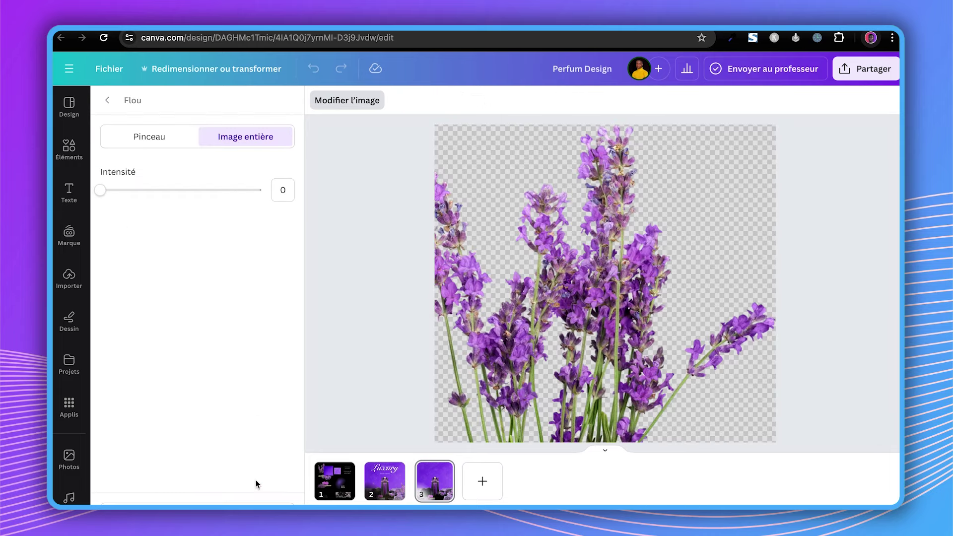
{"action": "left_click", "coordinate": [891, 348]}
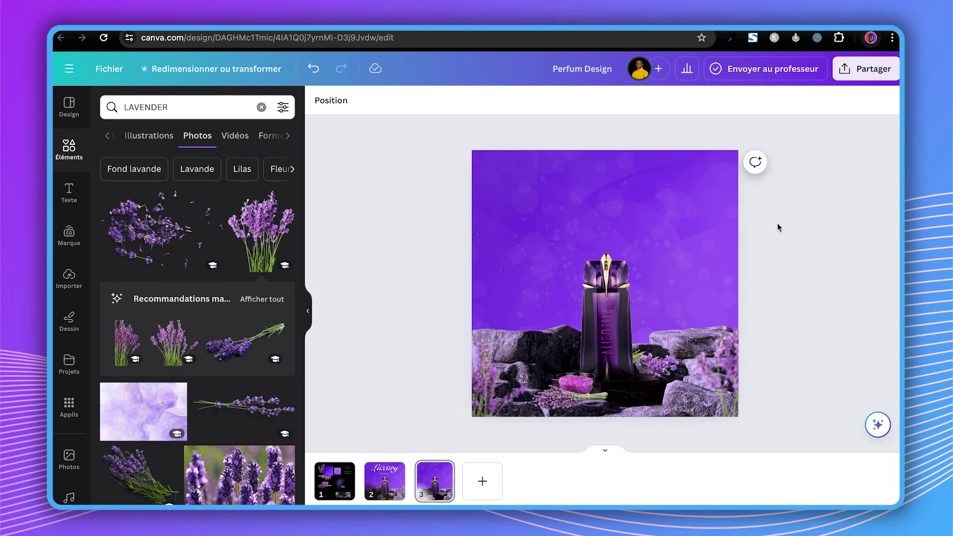
{"action": "left_click", "coordinate": [690, 233]}
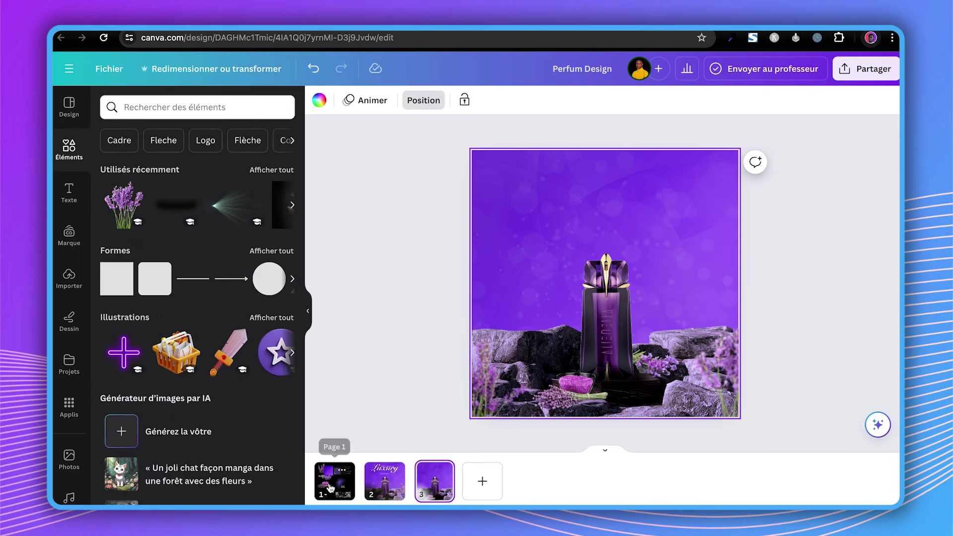
{"action": "left_click", "coordinate": [330, 489]}
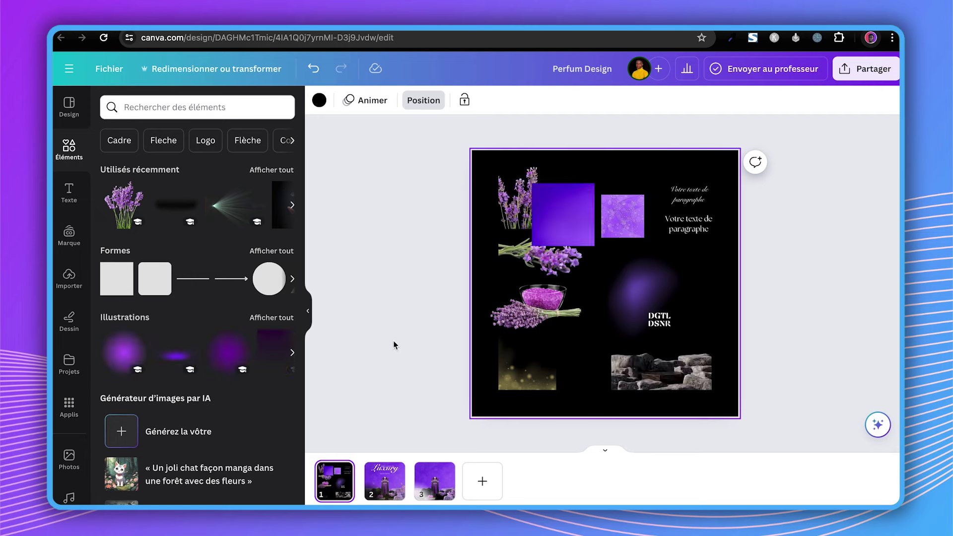
{"action": "left_click", "coordinate": [536, 363]}
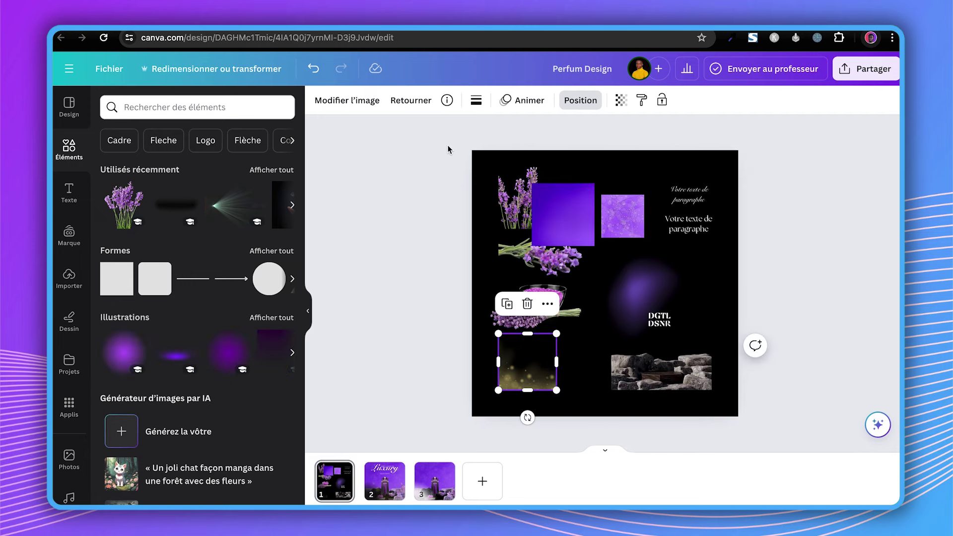
{"action": "left_click", "coordinate": [447, 105]}
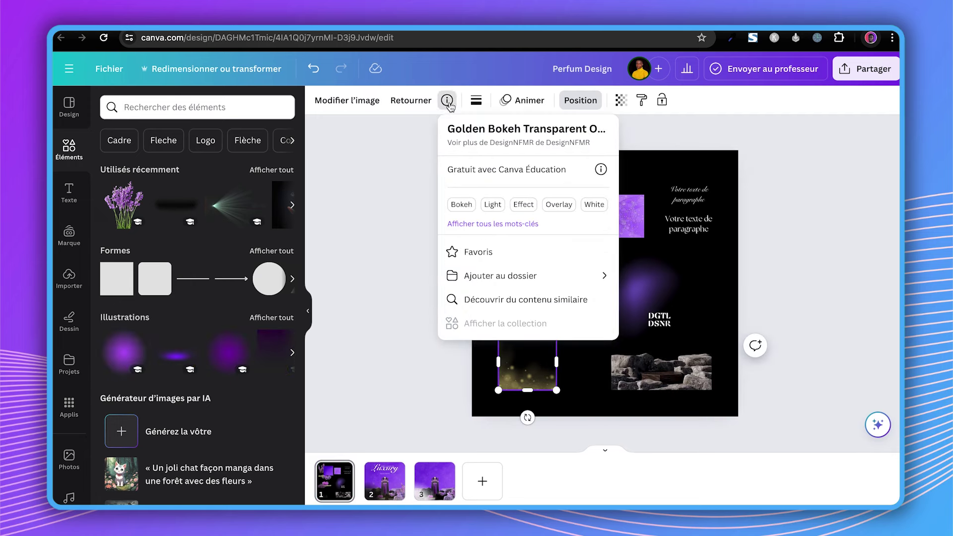
{"action": "left_click", "coordinate": [436, 489]}
{"action": "left_click", "coordinate": [611, 392]}
Stretch the golden bokeh overlay across page 3 and lower its transparency to about 66
{"action": "mouse_move", "coordinate": [528, 360]}
{"action": "left_mouse_down"}
{"action": "mouse_move", "coordinate": [541, 375]}
{"action": "mouse_move", "coordinate": [505, 399]}
{"action": "left_mouse_up"}
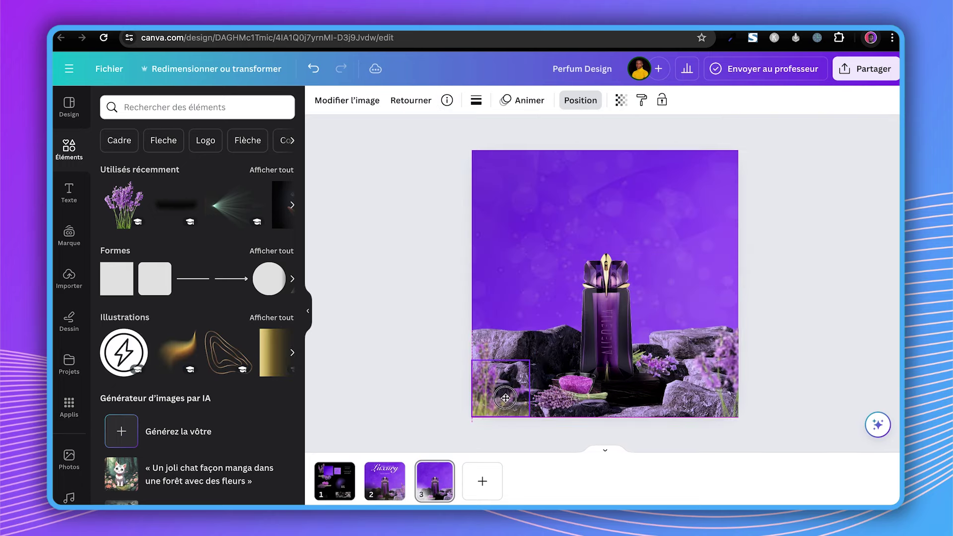
{"action": "mouse_move", "coordinate": [702, 293]}
{"action": "left_mouse_down"}
{"action": "mouse_move", "coordinate": [687, 340]}
{"action": "mouse_move", "coordinate": [699, 341]}
{"action": "left_mouse_up"}
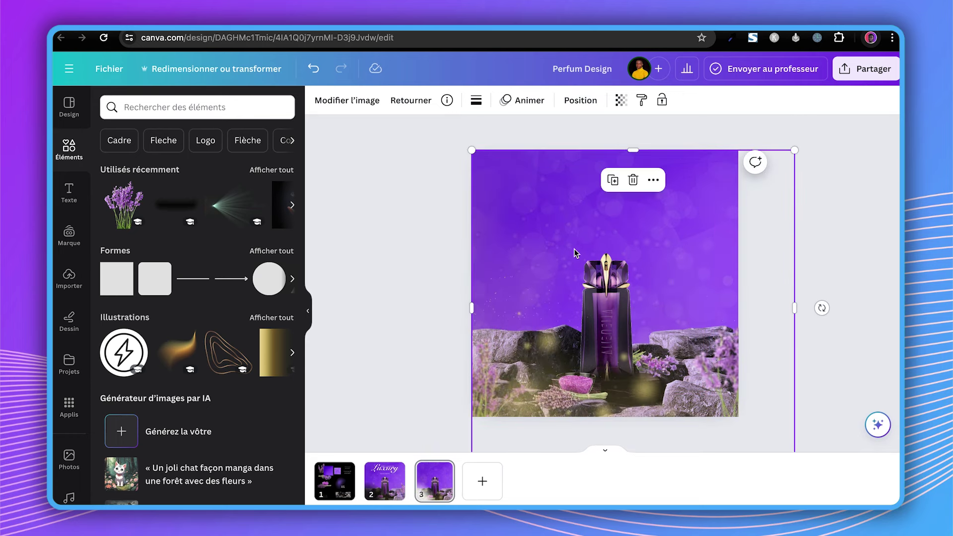
{"action": "scroll", "coordinate": [564, 260], "scroll_direction": "up", "scroll_amount": 2}
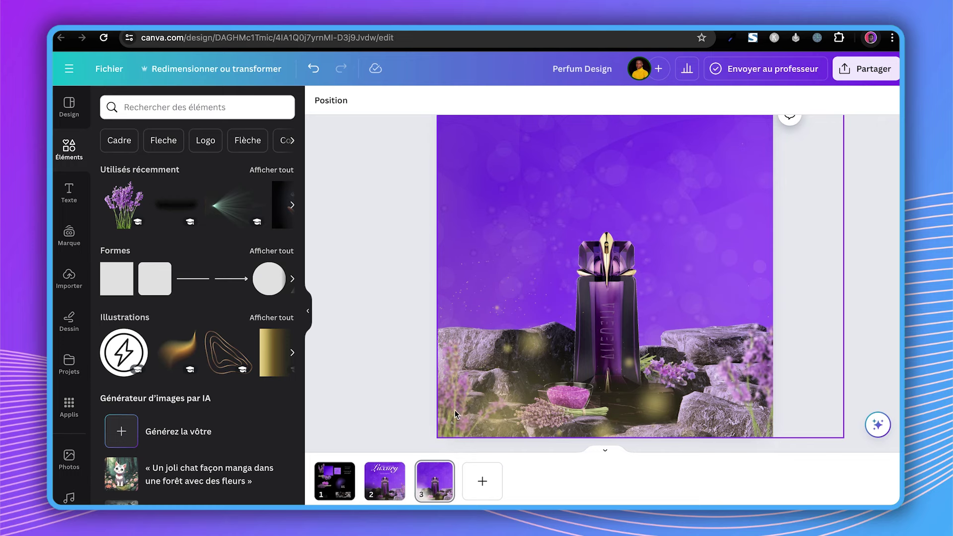
{"action": "left_click", "coordinate": [393, 479]}
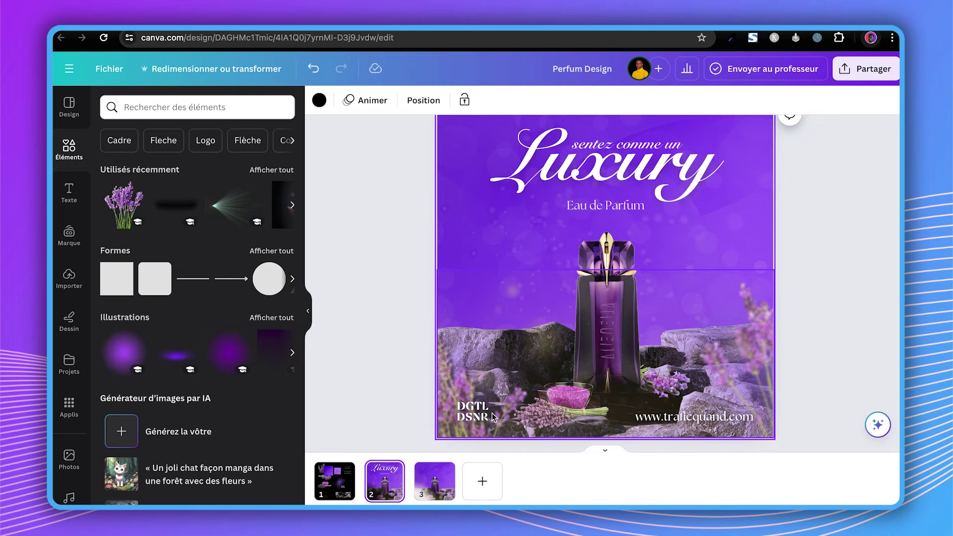
{"action": "left_click_drag", "start_coordinate": [591, 148], "coordinate": [562, 159]}
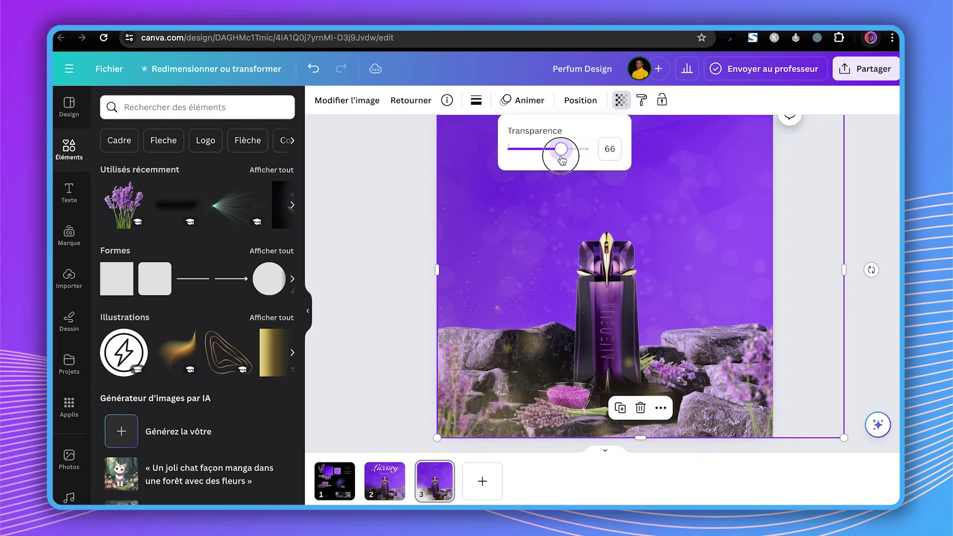
{"action": "key", "text": "Escape"}
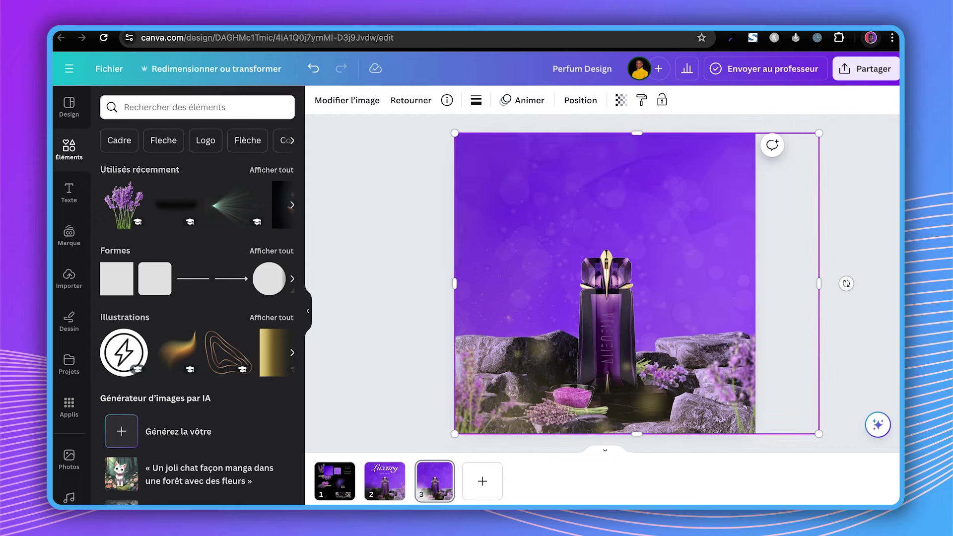
{"action": "scroll", "coordinate": [633, 283], "scroll_direction": "down", "scroll_amount": 1}
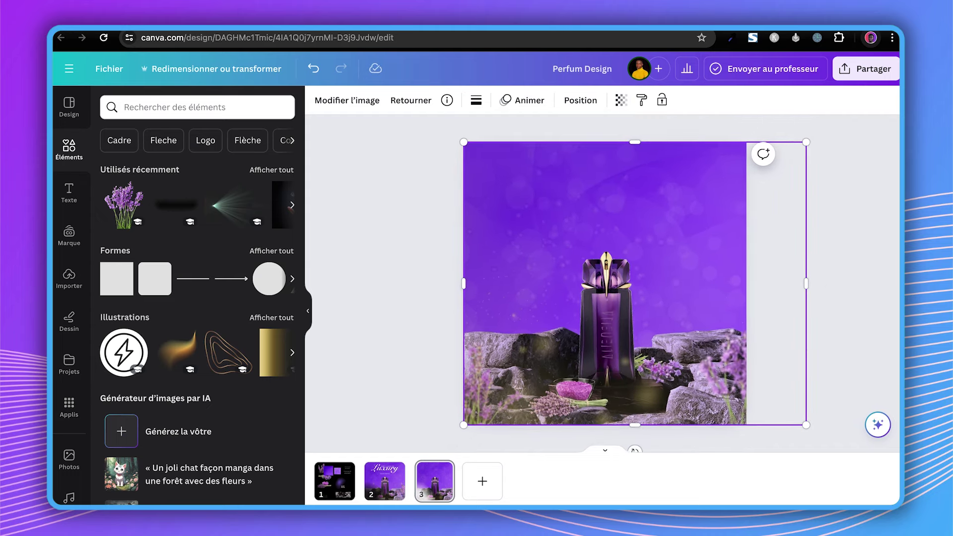
{"action": "scroll", "coordinate": [632, 283], "scroll_direction": "down", "scroll_amount": 1}
{"action": "left_click", "coordinate": [783, 339]}
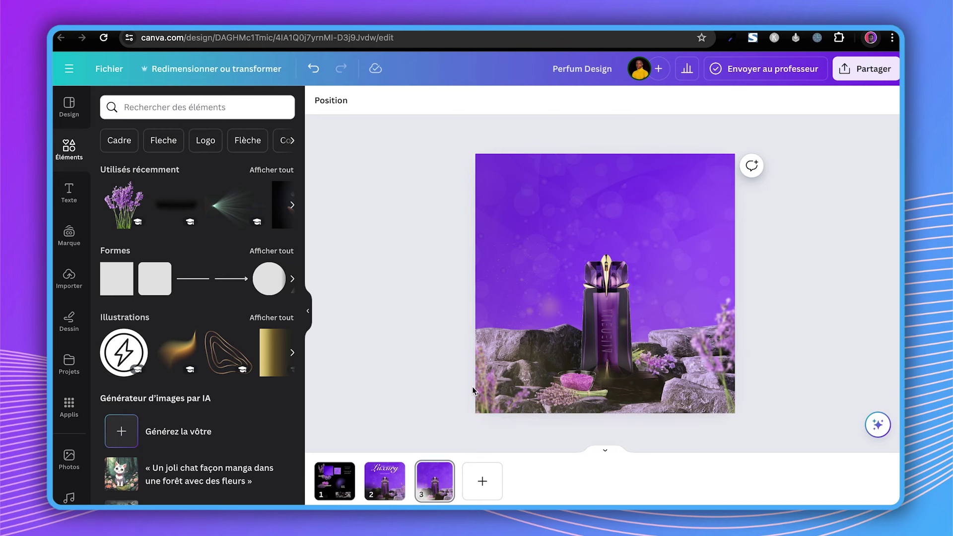
Paste page 1's text boxes onto page 3 and turn one into a large bold 'Luxury' title
{"action": "left_click", "coordinate": [335, 479]}
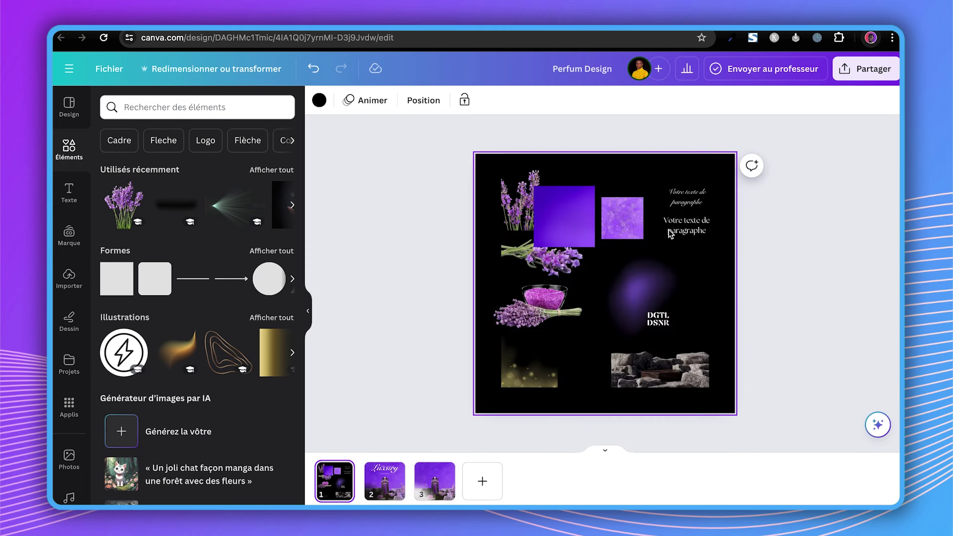
{"action": "left_click_drag", "start_coordinate": [759, 192], "coordinate": [704, 227]}
{"action": "left_click", "coordinate": [433, 489]}
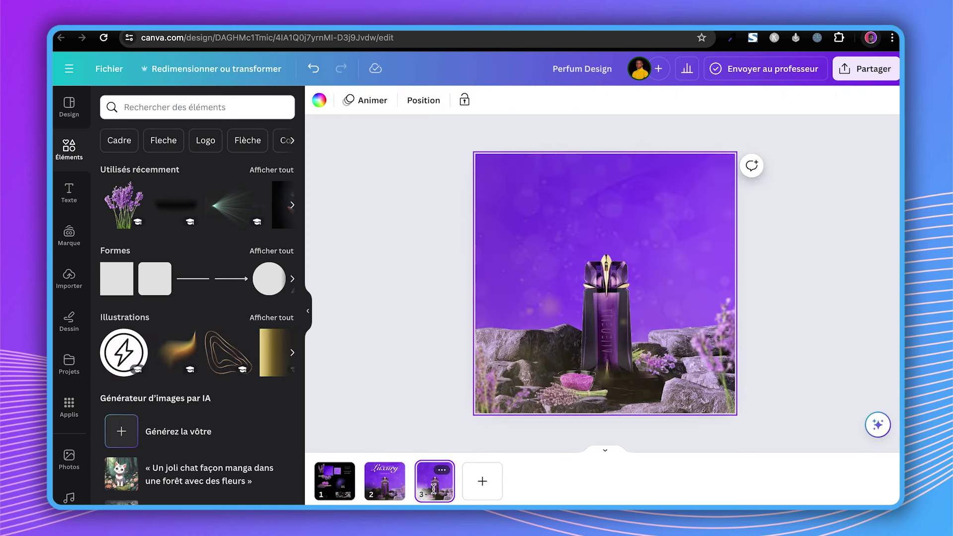
{"action": "key", "text": "ctrl+v"}
{"action": "left_click_drag", "start_coordinate": [695, 194], "coordinate": [577, 195]}
{"action": "double_click", "coordinate": [577, 195]}
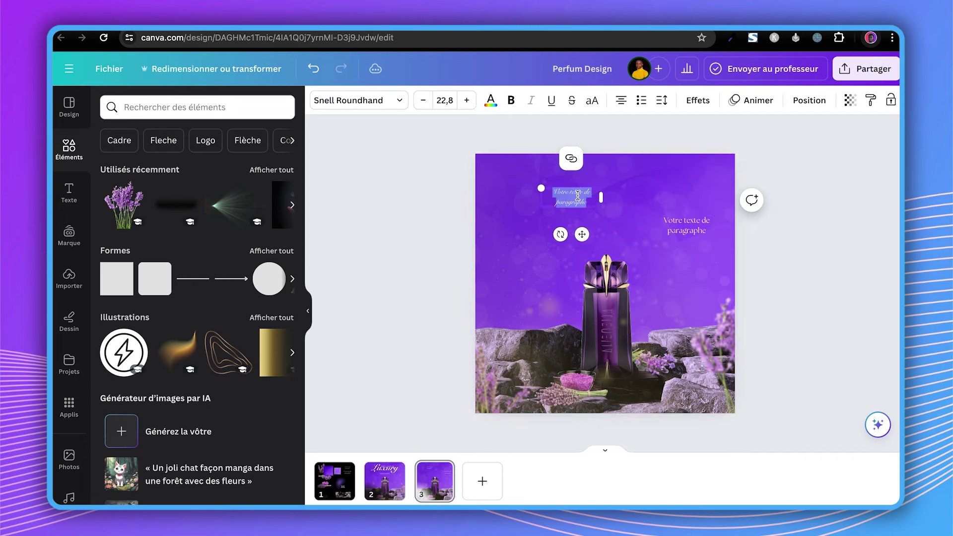
{"action": "type", "text": "Luxury"}
{"action": "left_click", "coordinate": [511, 100]}
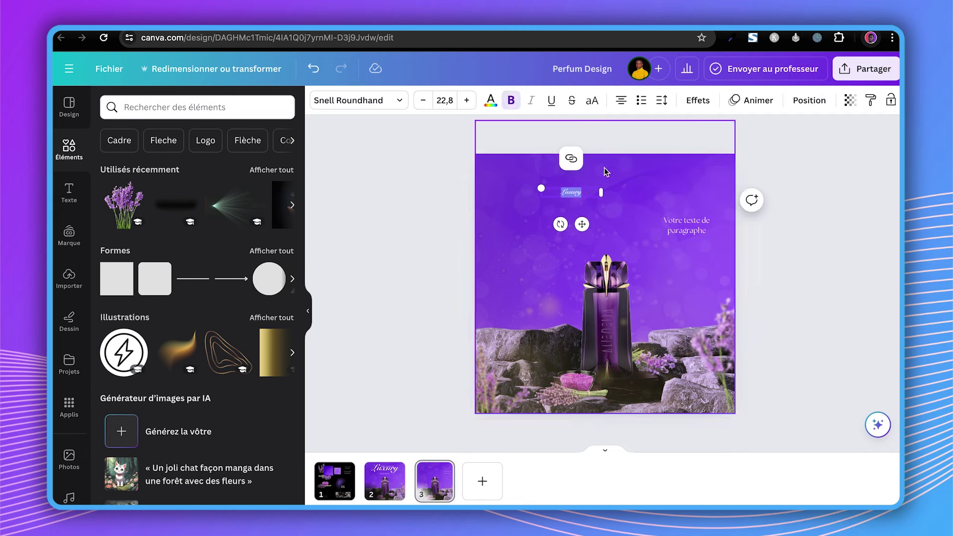
{"action": "mouse_move", "coordinate": [601, 192]}
{"action": "left_mouse_down"}
{"action": "mouse_move", "coordinate": [705, 214]}
{"action": "mouse_move", "coordinate": [590, 201]}
{"action": "left_mouse_up"}
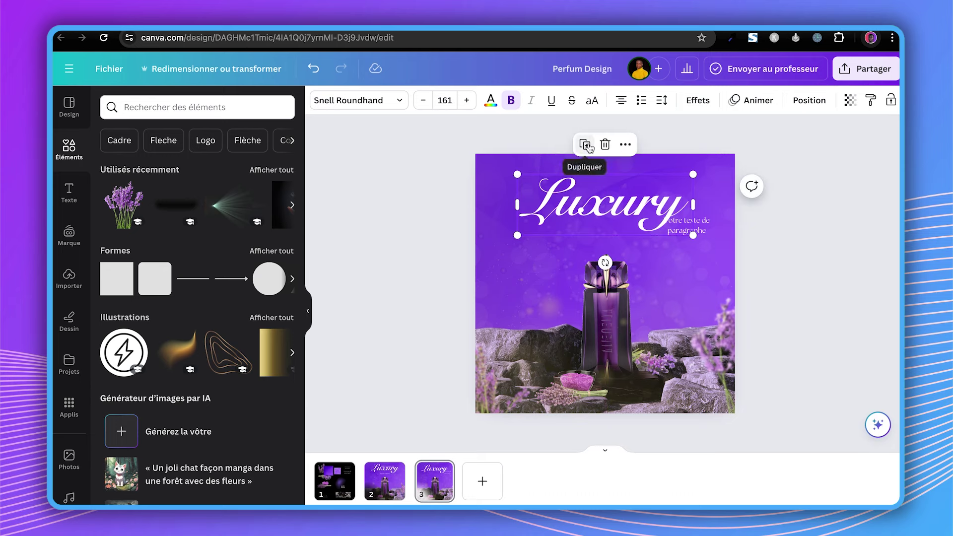
Duplicate the title and rework the copy into a small 'Sentez comme un' line above it
{"action": "left_click", "coordinate": [589, 148]}
{"action": "left_click_drag", "start_coordinate": [697, 177], "coordinate": [578, 219]}
{"action": "double_click", "coordinate": [560, 227]}
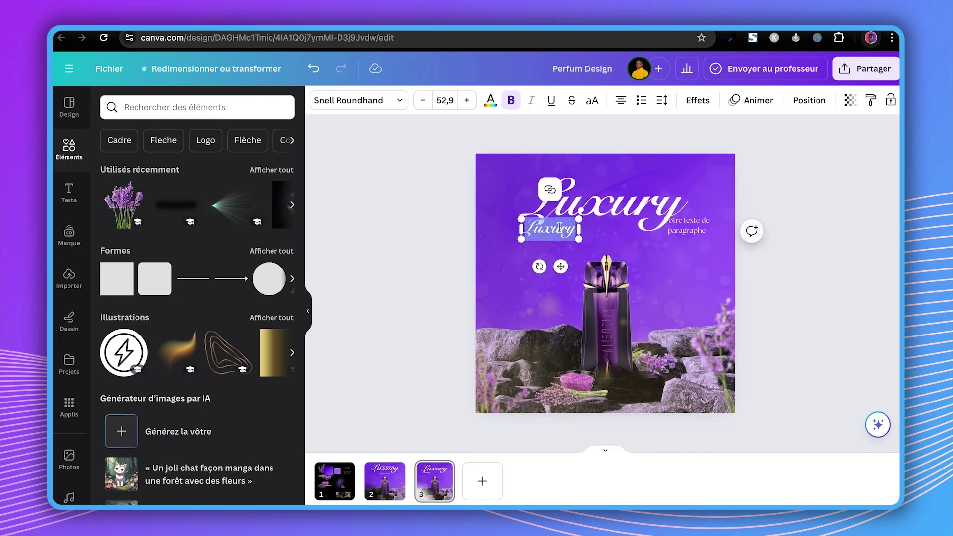
{"action": "type", "text": "Sen"}
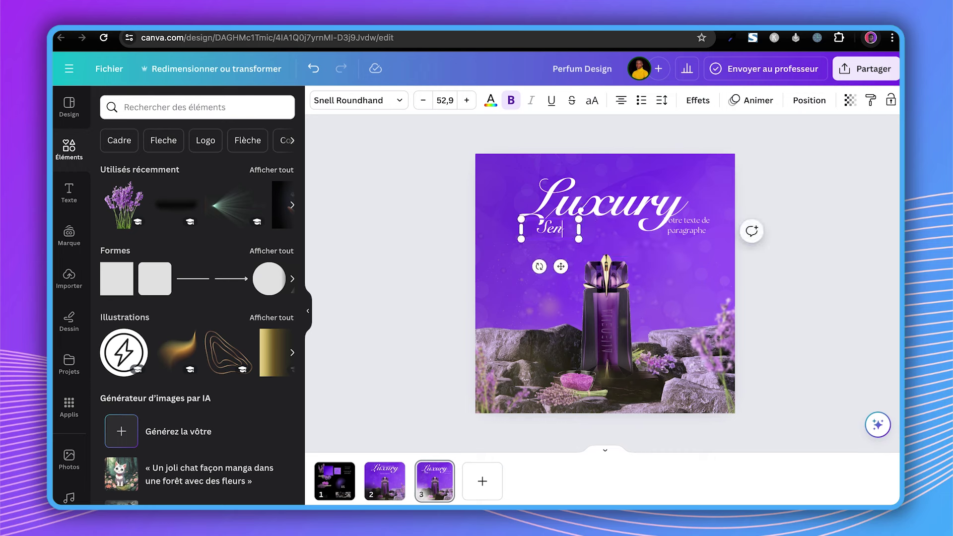
{"action": "type", "text": "tez comme un"}
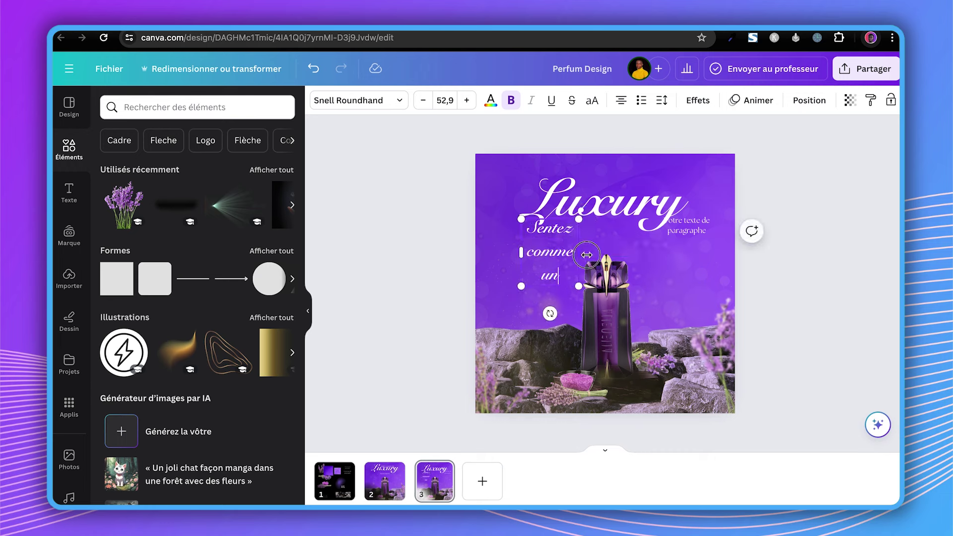
{"action": "left_click_drag", "start_coordinate": [587, 255], "coordinate": [641, 255]}
{"action": "mouse_move", "coordinate": [521, 218]}
{"action": "left_mouse_down"}
{"action": "mouse_move", "coordinate": [569, 232]}
{"action": "mouse_move", "coordinate": [632, 190]}
{"action": "left_mouse_up"}
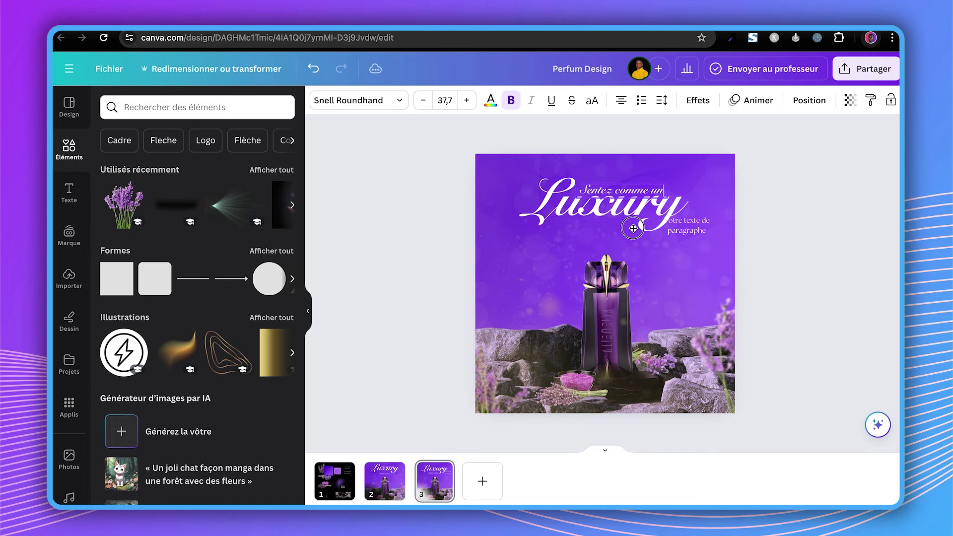
{"action": "left_click", "coordinate": [618, 238]}
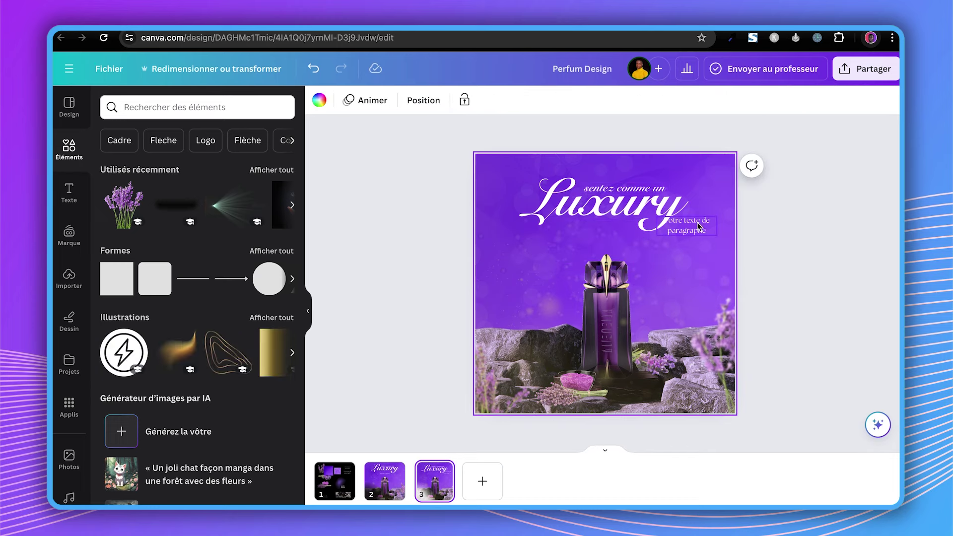
Copy the DGTL DSNR logo from page 1 to page 3's bottom-left corner
{"action": "left_click", "coordinate": [384, 480]}
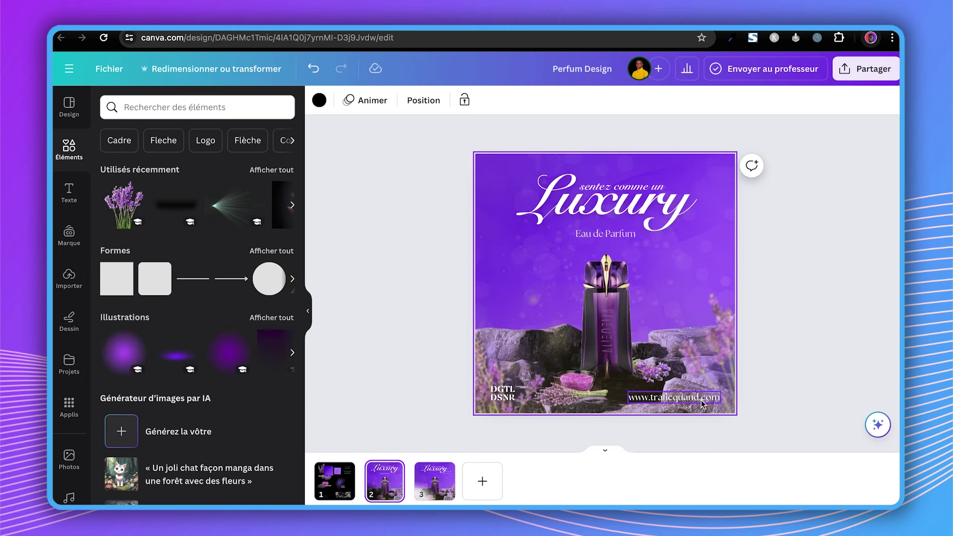
{"action": "left_click", "coordinate": [340, 489]}
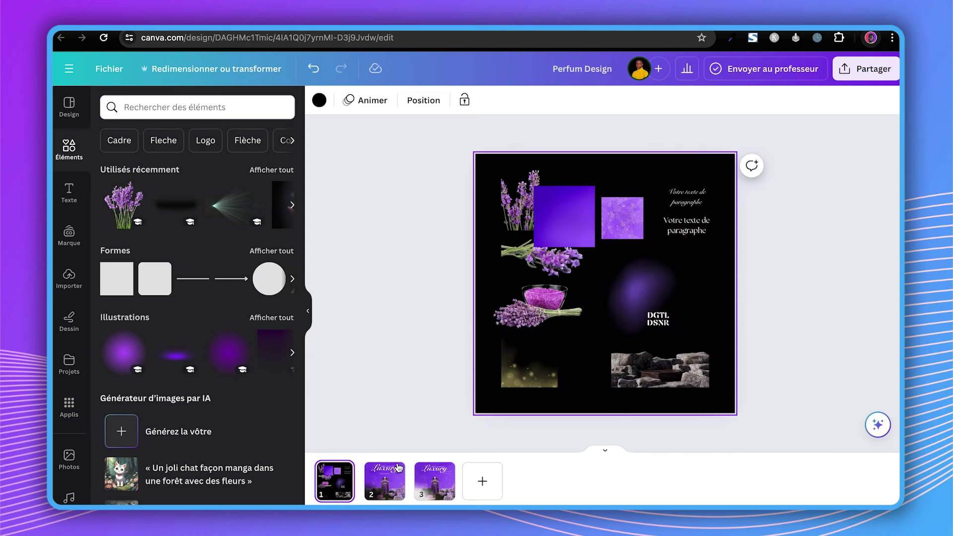
{"action": "left_click", "coordinate": [656, 320]}
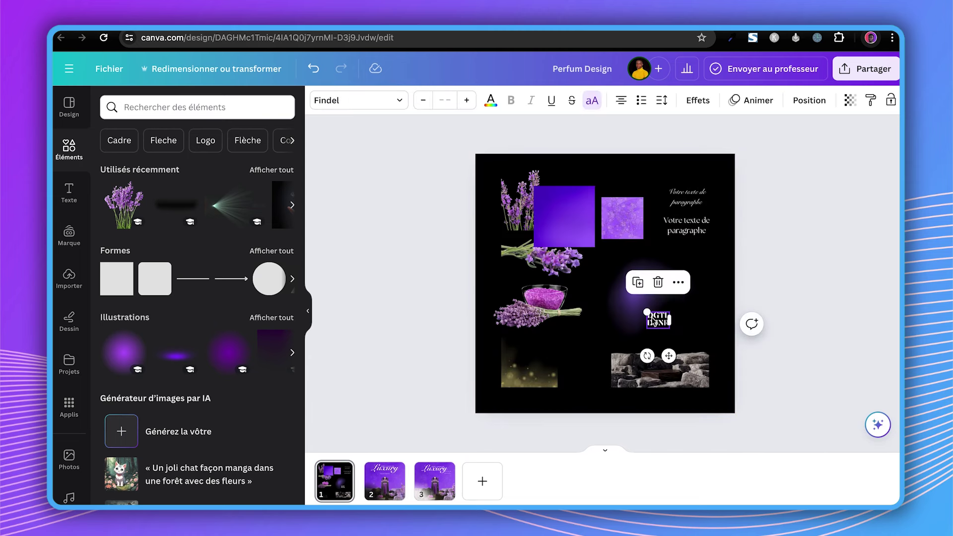
{"action": "left_click", "coordinate": [437, 479]}
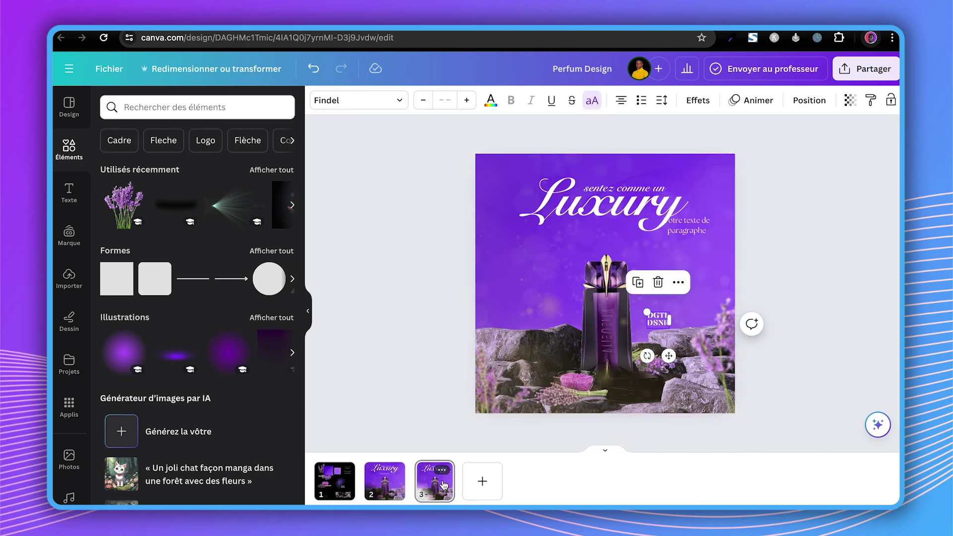
{"action": "left_click_drag", "start_coordinate": [658, 320], "coordinate": [504, 390]}
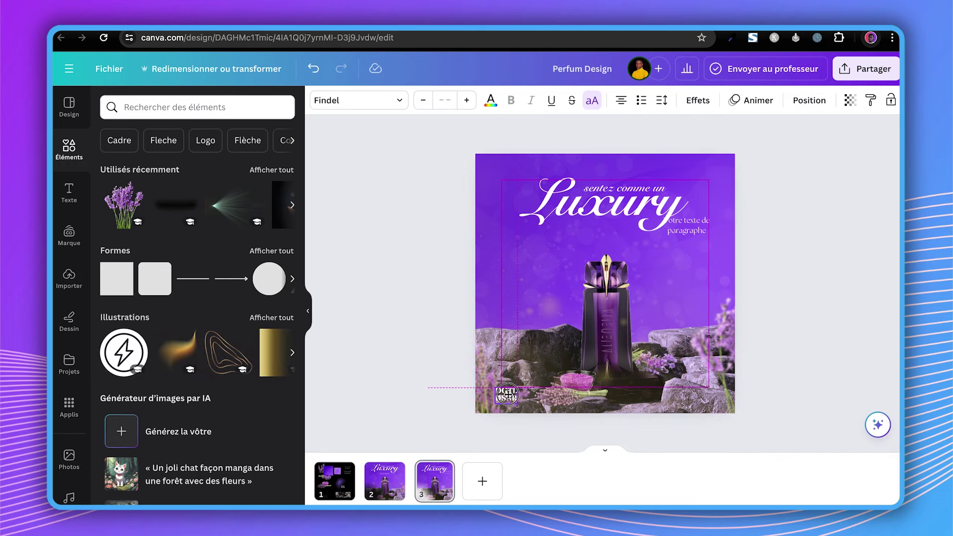
{"action": "left_click", "coordinate": [698, 100]}
{"action": "left_click", "coordinate": [371, 230]}
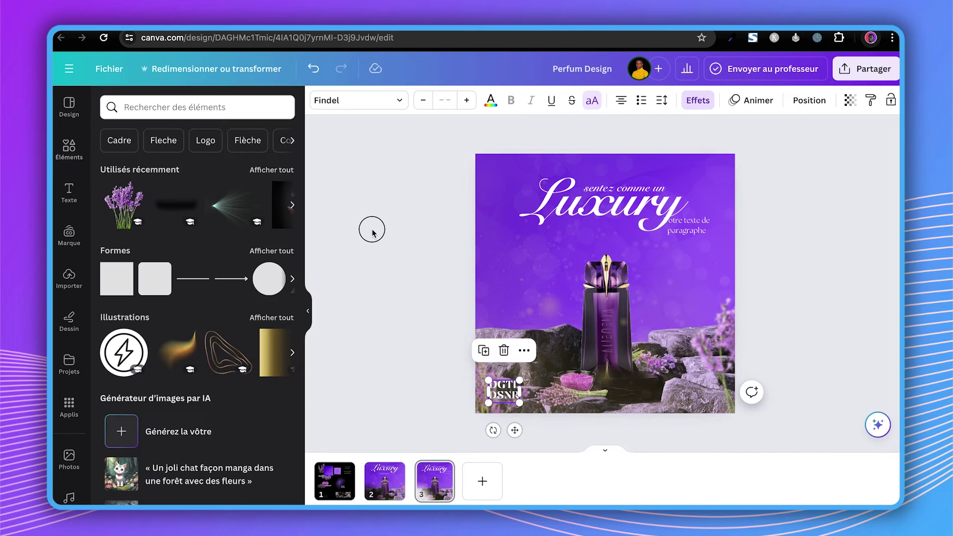
Centre the paragraph under Luxury, retype it as 'Eau de Parfum', and add the website line
{"action": "left_click", "coordinate": [688, 221]}
{"action": "left_click_drag", "start_coordinate": [687, 221], "coordinate": [605, 230]}
{"action": "double_click", "coordinate": [606, 232]}
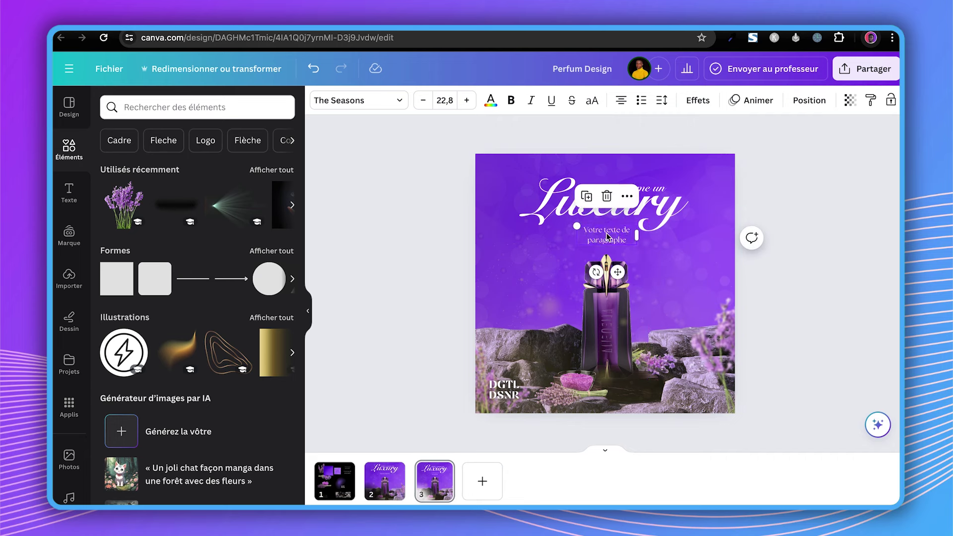
{"action": "type", "text": "Eau de Parfum"}
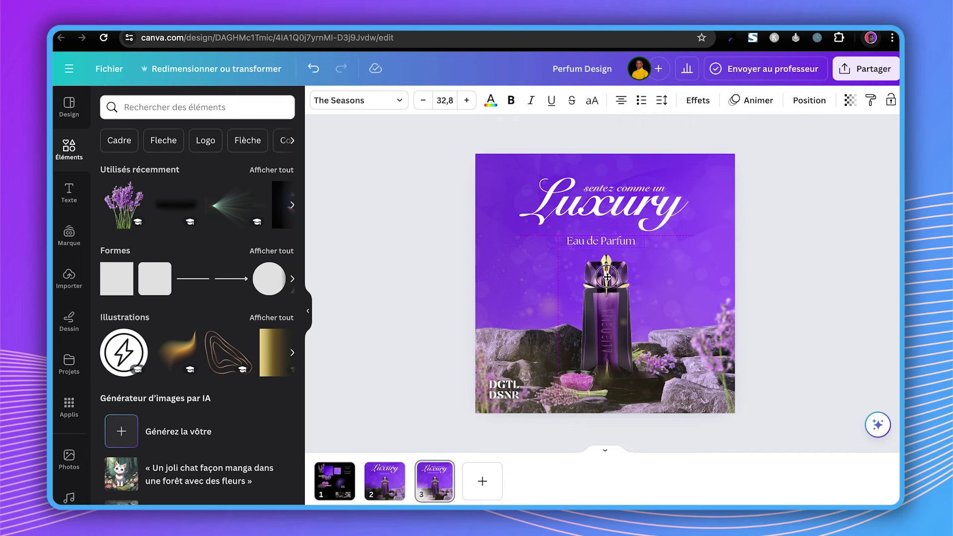
{"action": "key", "text": "ctrl+z"}
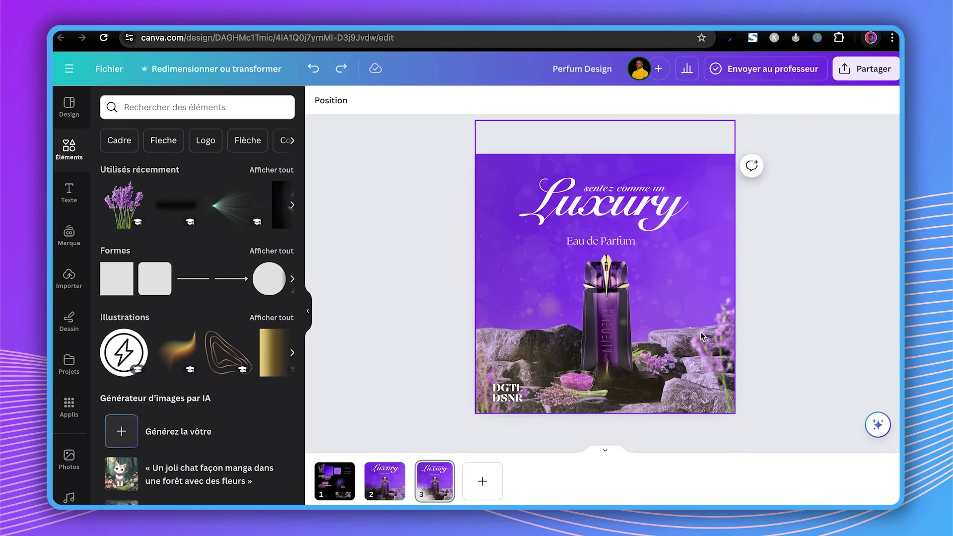
{"action": "key", "text": "ctrl+y"}
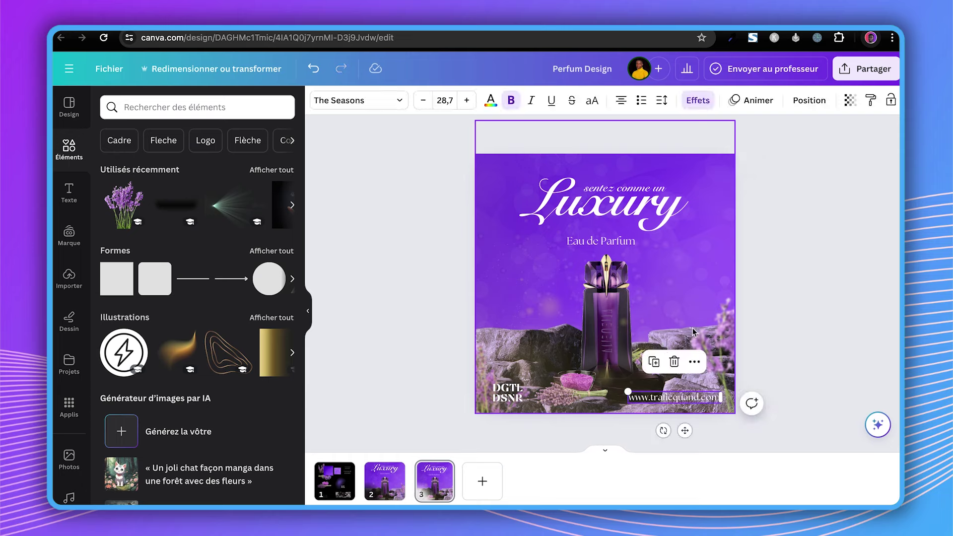
{"action": "key", "text": "ctrl+y"}
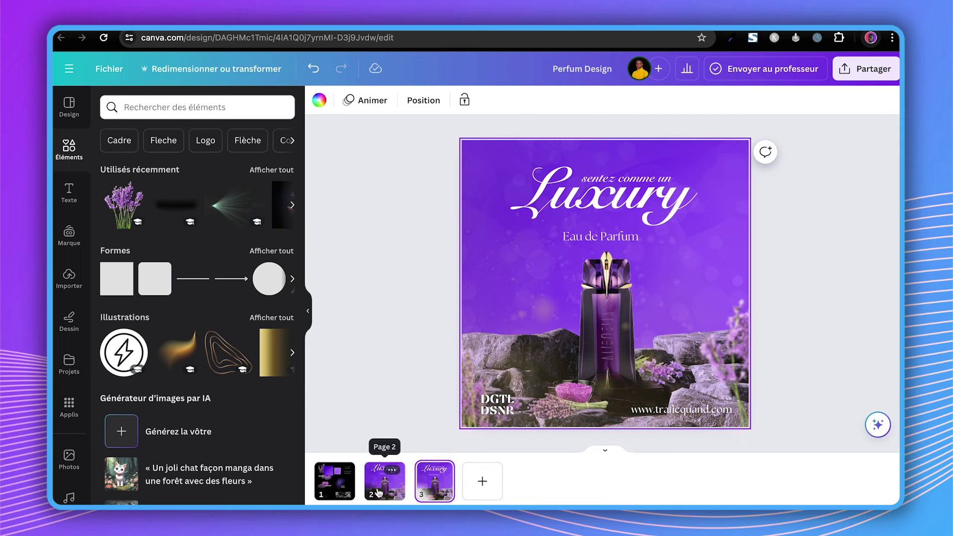
Download pages 1–3 as a PNG and drag the file back in, creating page 4
{"action": "left_click", "coordinate": [379, 490]}
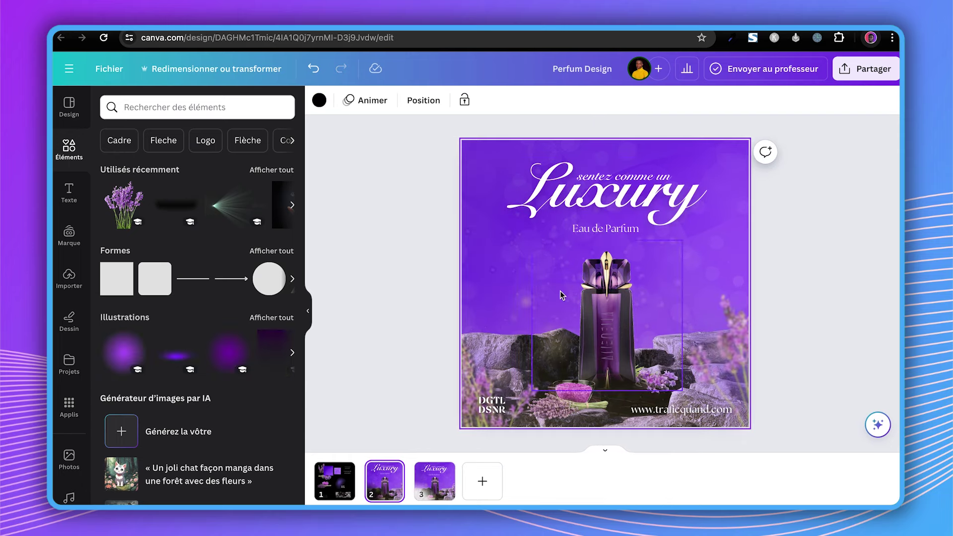
{"action": "left_click", "coordinate": [438, 497]}
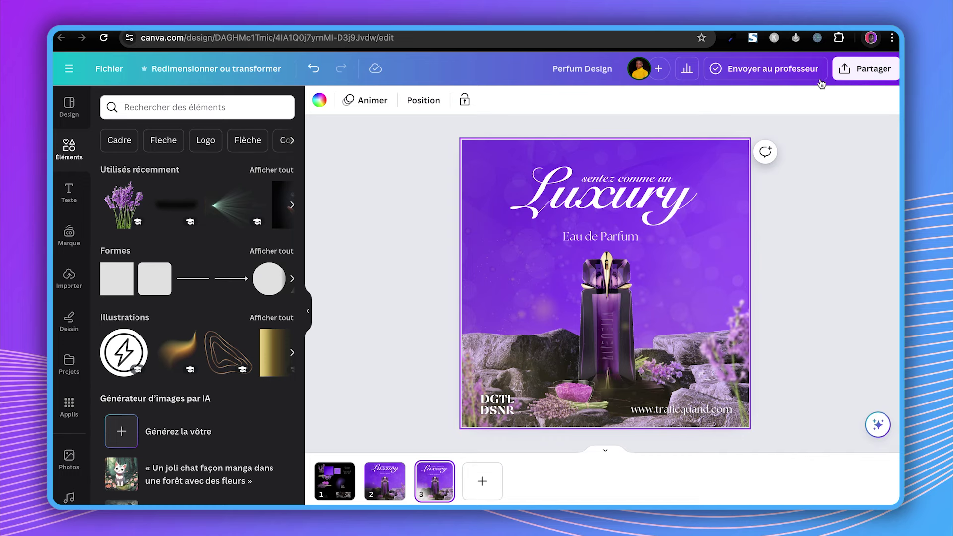
{"action": "left_click", "coordinate": [858, 68]}
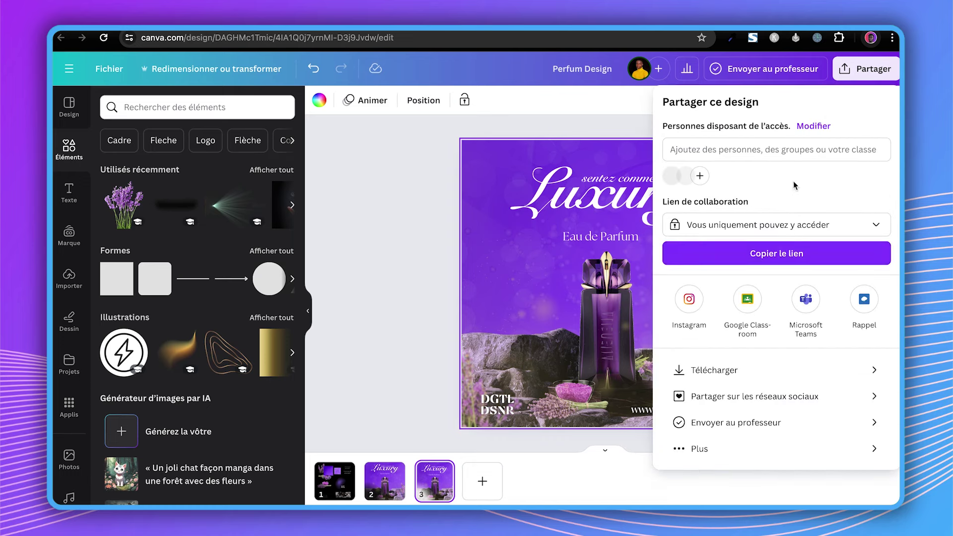
{"action": "left_click", "coordinate": [748, 371]}
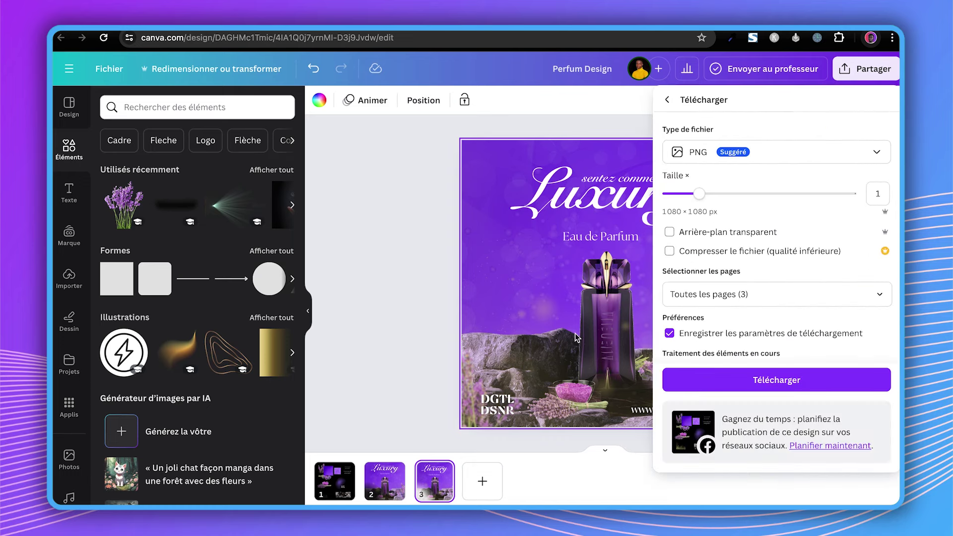
{"action": "left_click", "coordinate": [711, 300]}
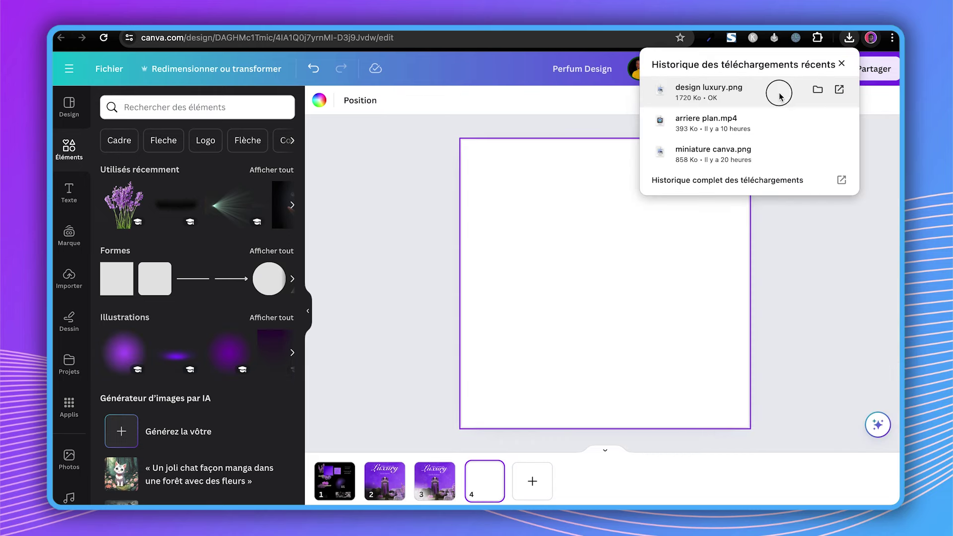
{"action": "left_click_drag", "start_coordinate": [781, 96], "coordinate": [570, 361]}
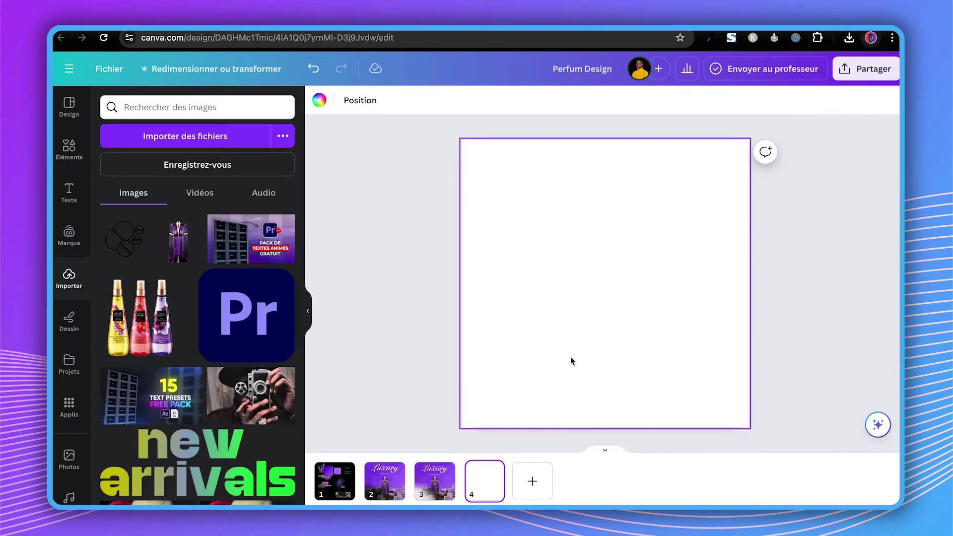
Place the imported Luxury image and enlarge it to fill page 4
{"action": "left_click", "coordinate": [585, 305]}
{"action": "left_click_drag", "start_coordinate": [585, 305], "coordinate": [536, 257]}
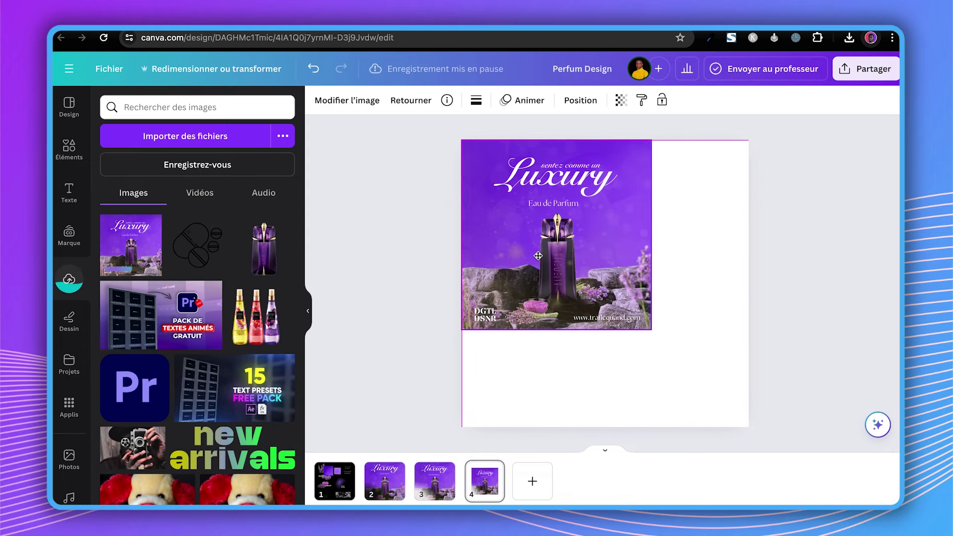
{"action": "left_click_drag", "start_coordinate": [653, 330], "coordinate": [749, 427]}
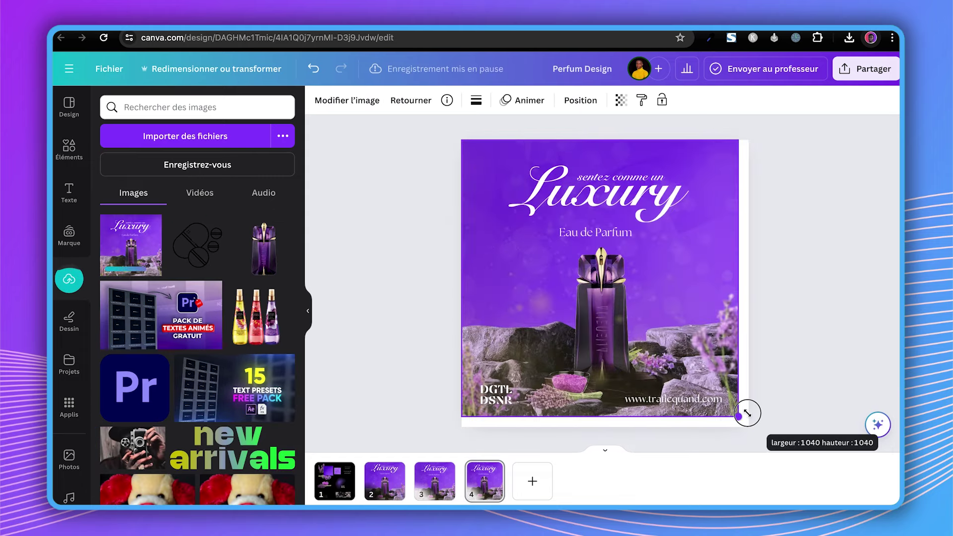
Lower the image's brightness and raise its contrast, brilliance, saturation, sharpness and clarity
{"action": "left_click", "coordinate": [366, 103]}
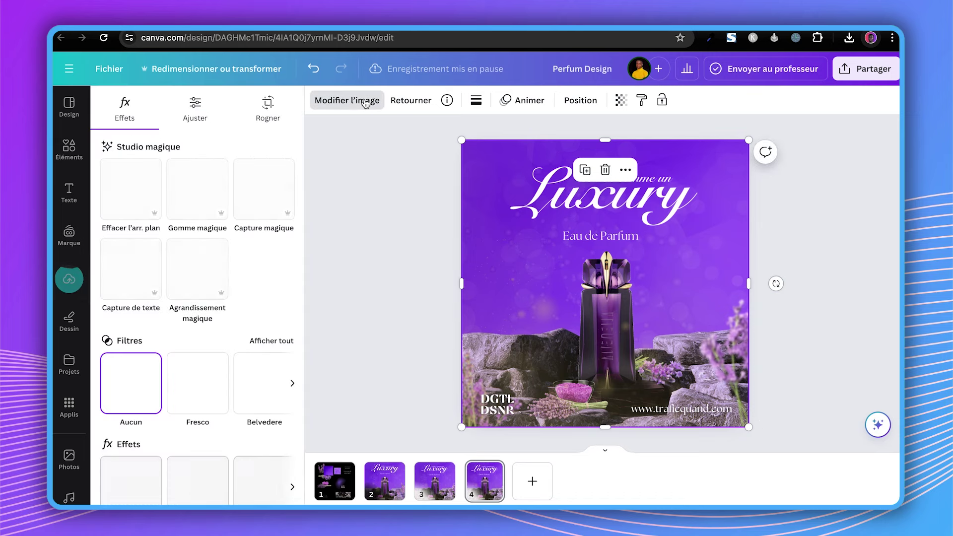
{"action": "left_click", "coordinate": [197, 106]}
{"action": "scroll", "coordinate": [194, 224], "scroll_direction": "down", "scroll_amount": 2}
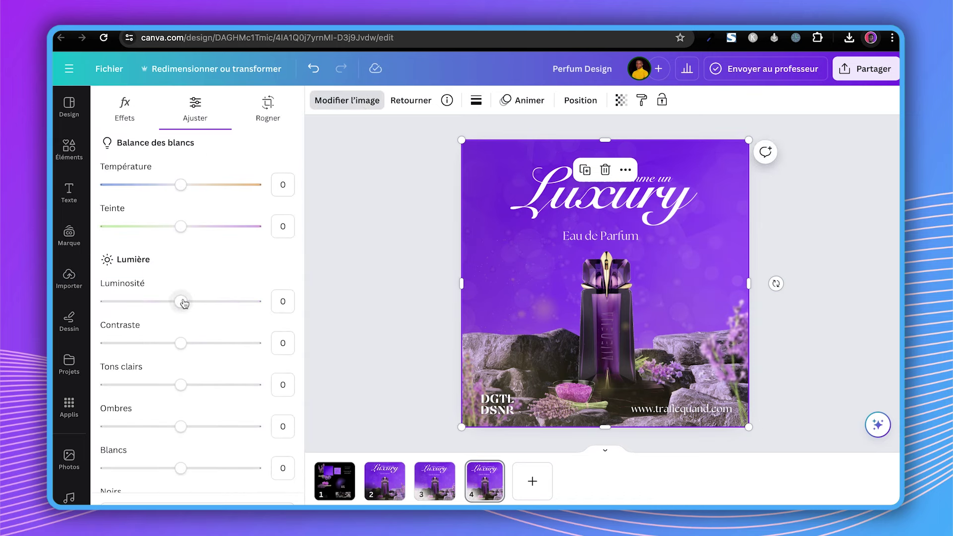
{"action": "left_click_drag", "start_coordinate": [180, 302], "coordinate": [176, 302]}
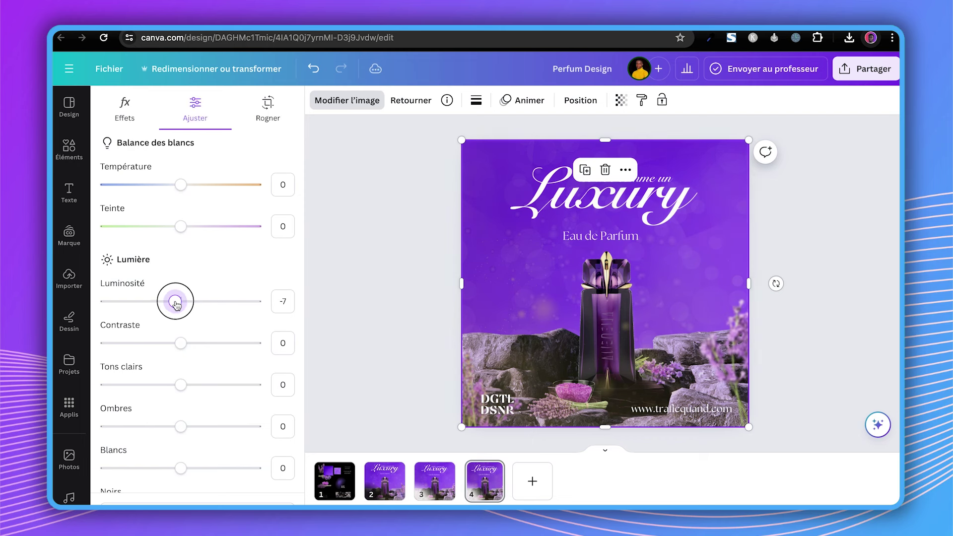
{"action": "left_click_drag", "start_coordinate": [180, 343], "coordinate": [201, 345]}
{"action": "scroll", "coordinate": [201, 355], "scroll_direction": "down", "scroll_amount": 4}
{"action": "scroll", "coordinate": [201, 358], "scroll_direction": "down", "scroll_amount": 1}
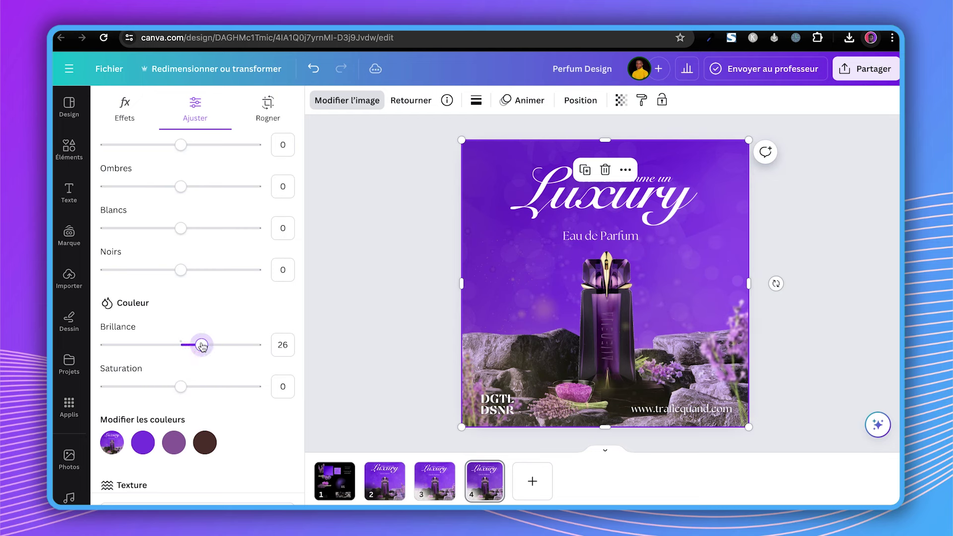
{"action": "left_click_drag", "start_coordinate": [181, 387], "coordinate": [188, 387]}
{"action": "scroll", "coordinate": [188, 388], "scroll_direction": "down", "scroll_amount": 3}
{"action": "left_click_drag", "start_coordinate": [180, 430], "coordinate": [188, 430]}
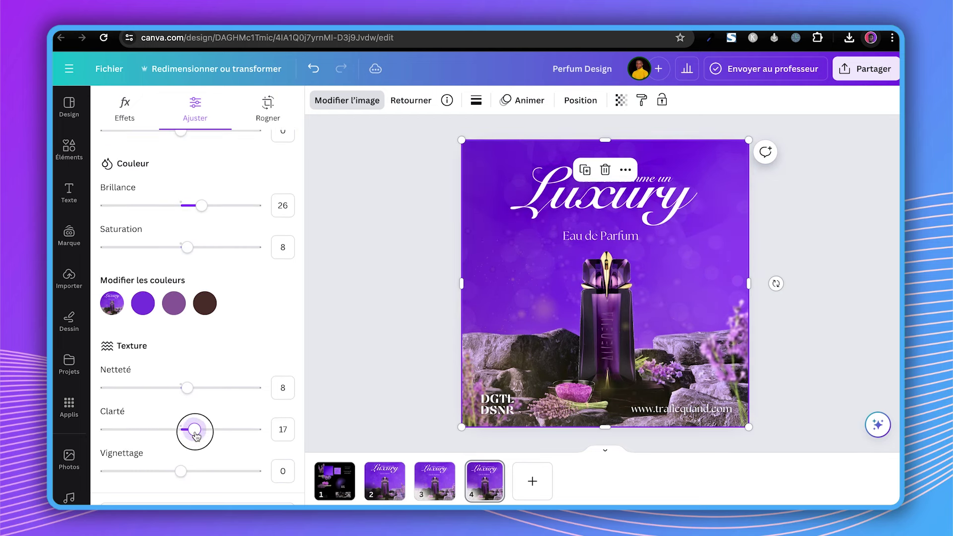
{"action": "left_click", "coordinate": [449, 489]}
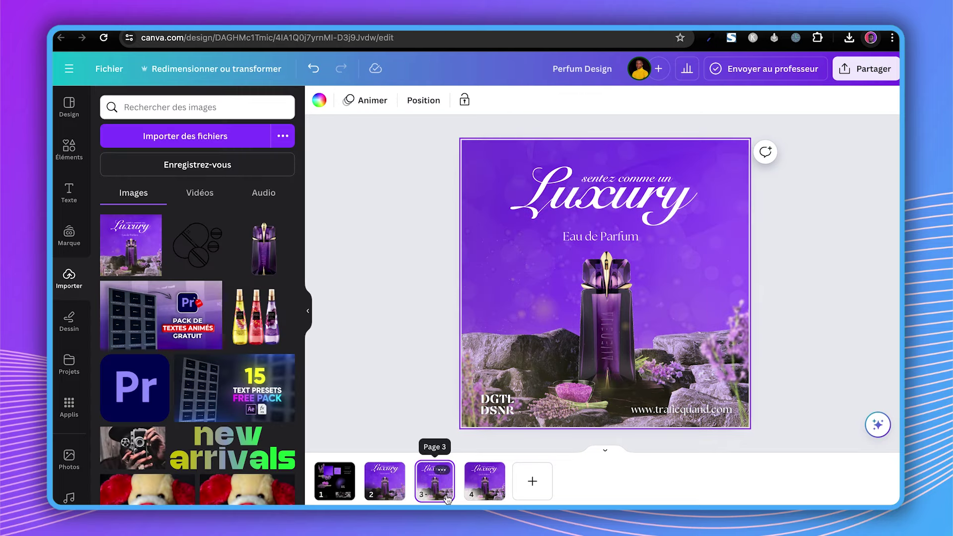
From page 4, bring up the Partager share panel for the design
{"action": "left_click", "coordinate": [481, 496]}
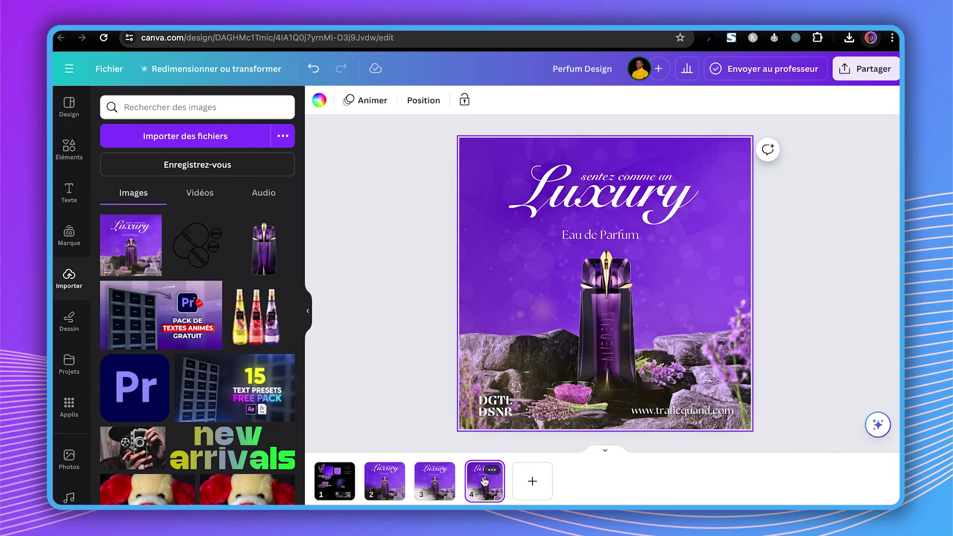
{"action": "left_click", "coordinate": [858, 79]}
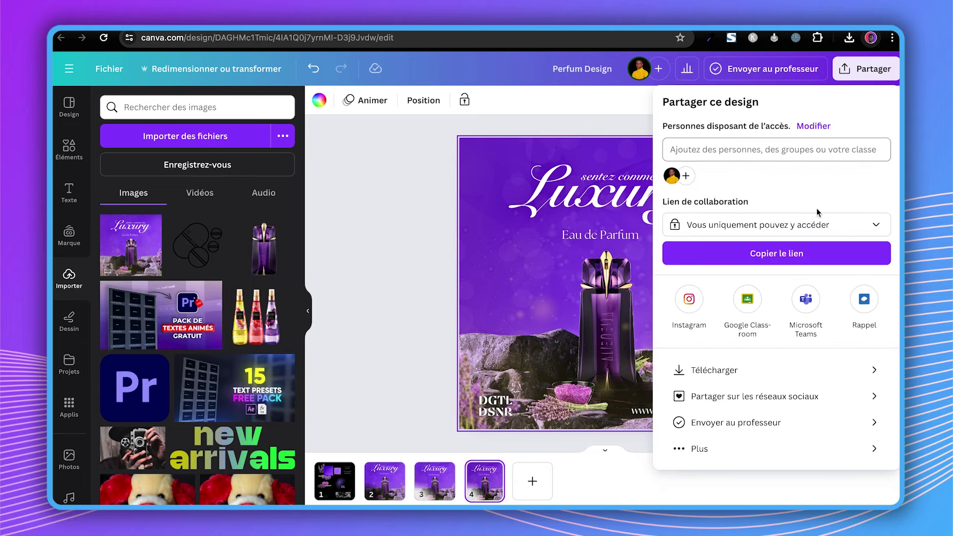